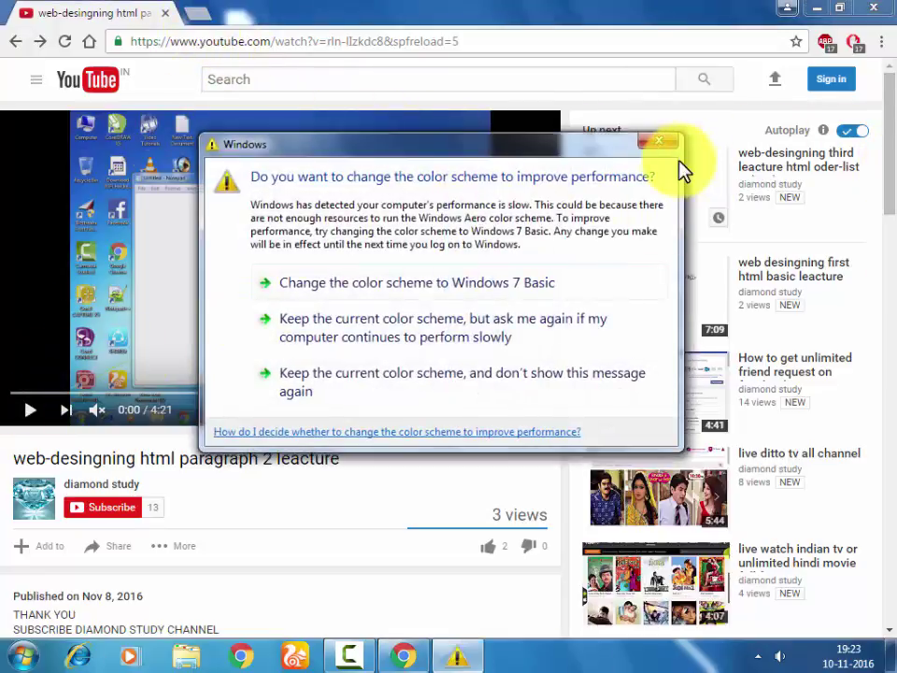
Dismiss the Windows colour-scheme prompt and reload the YouTube video page.
left_click(663, 143)
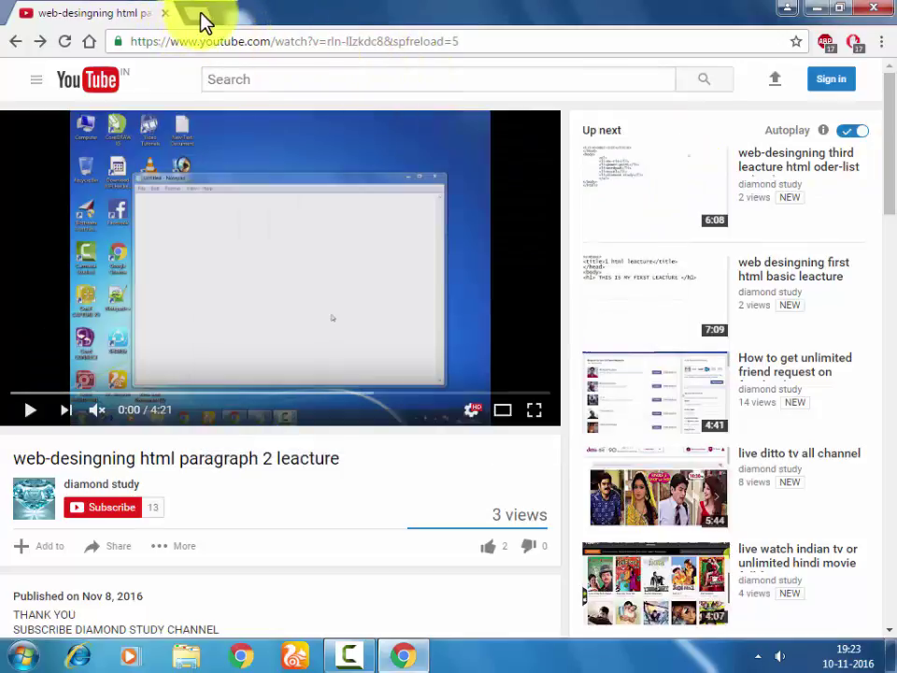
key("F5")
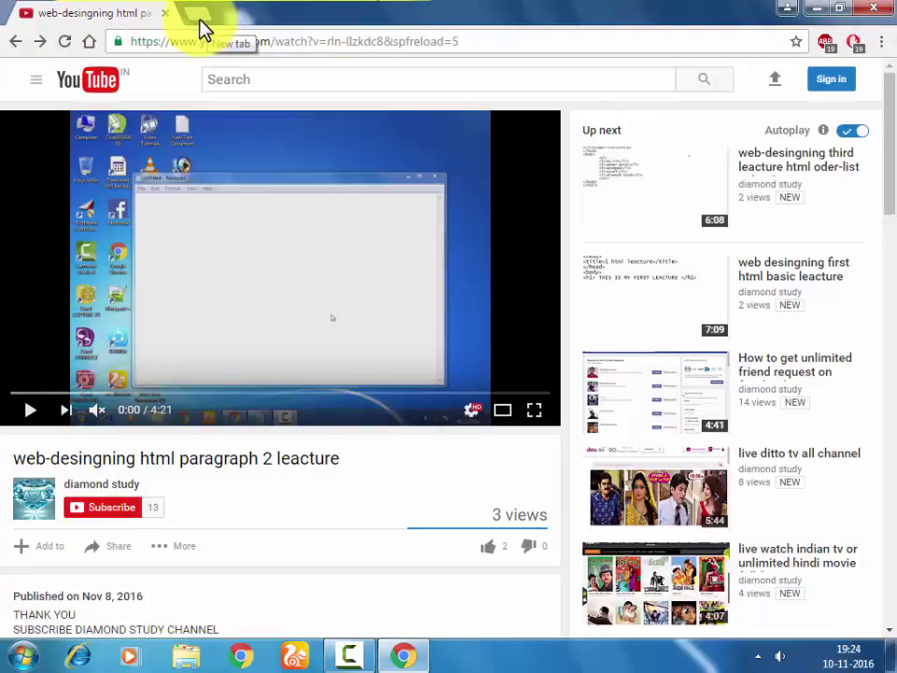
Replace the YouTube tab with a fresh one and run a web search for gmail.
left_click(196, 16)
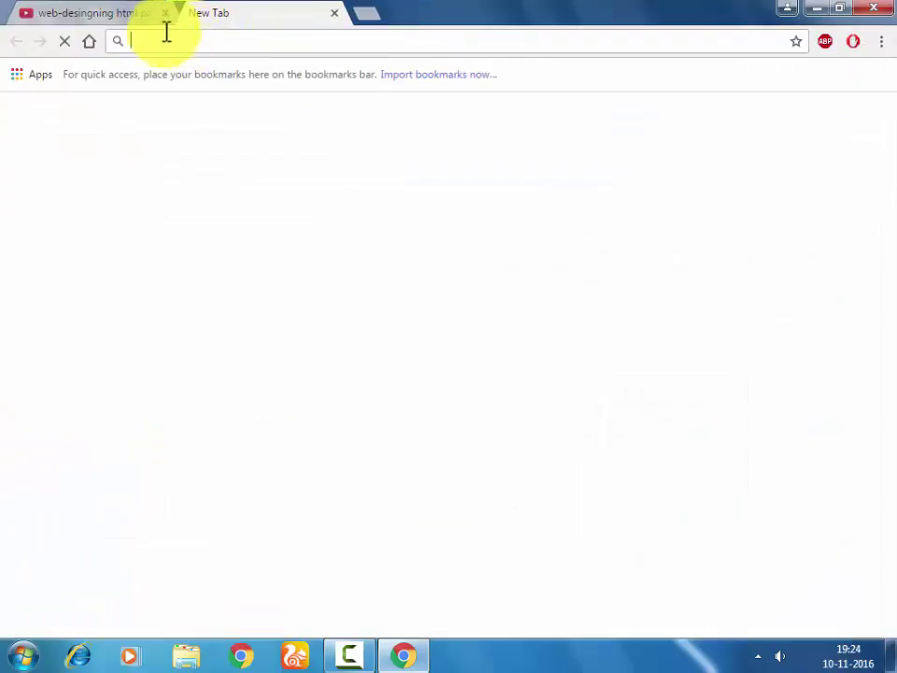
left_click(165, 14)
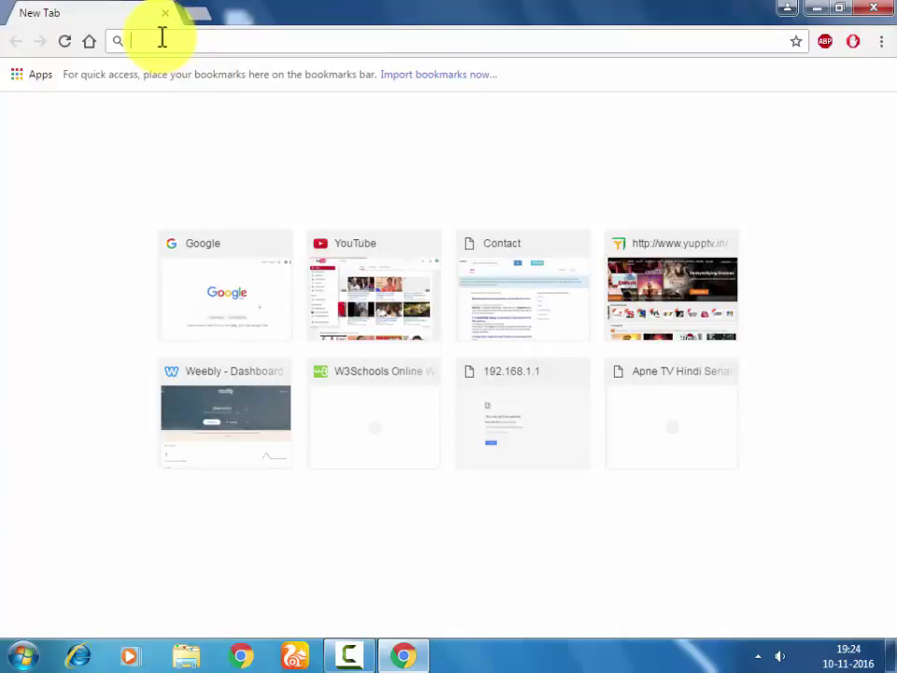
type("google.co.in")
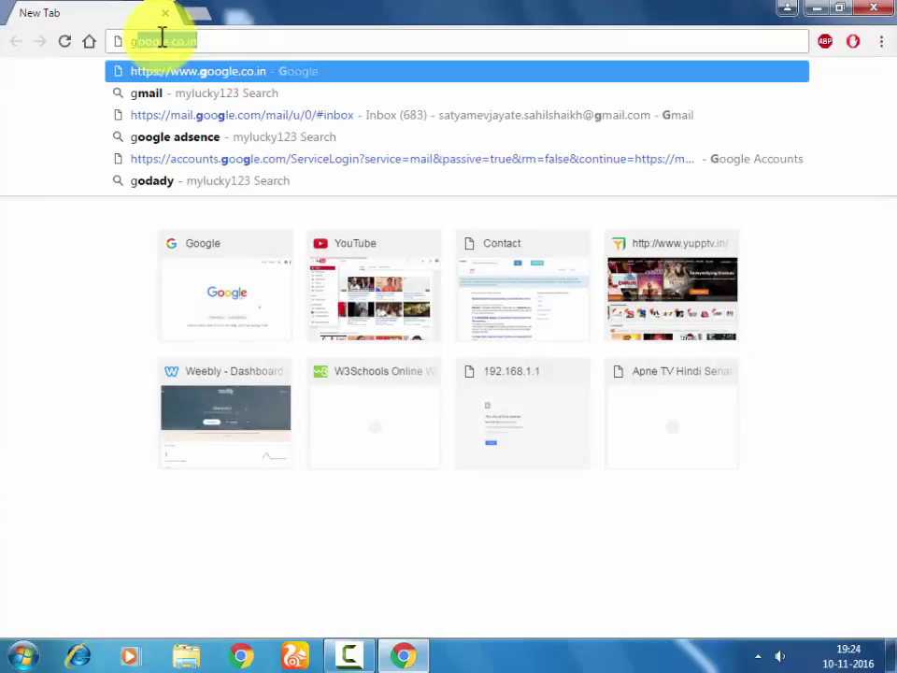
key("Down")
key("Return")
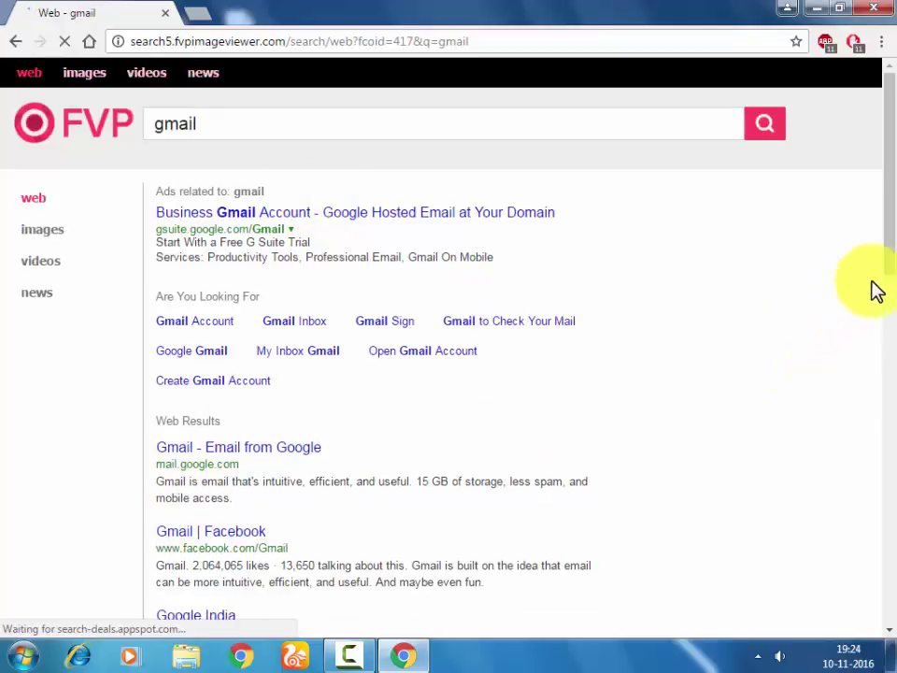
scroll(879, 308, "down", 3)
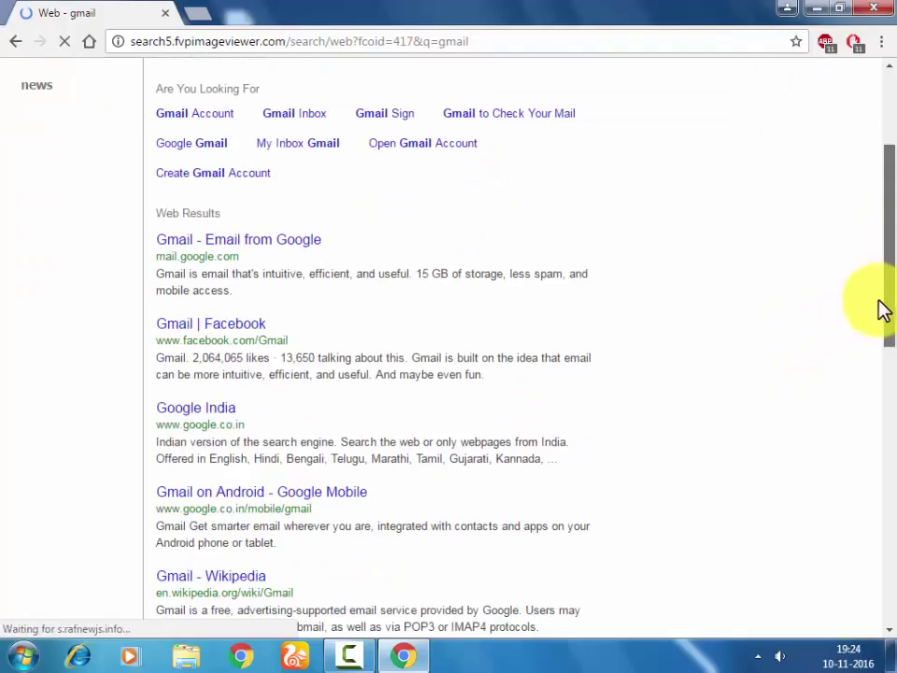
scroll(879, 281, "up", 1)
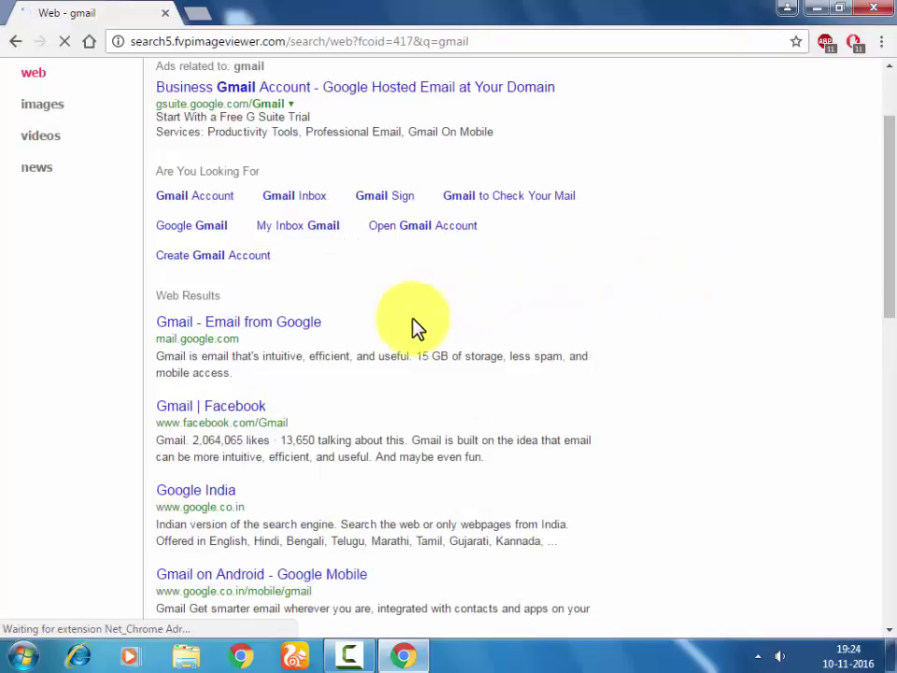
Open the 'Gmail - Email from Google' result and close the search results tab.
left_click(261, 323)
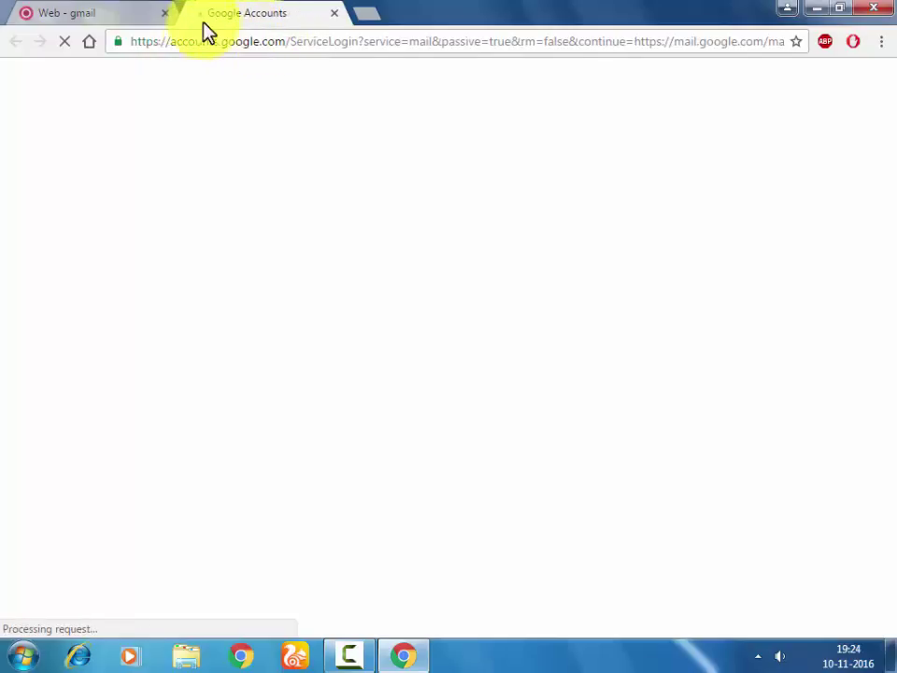
left_click(119, 12)
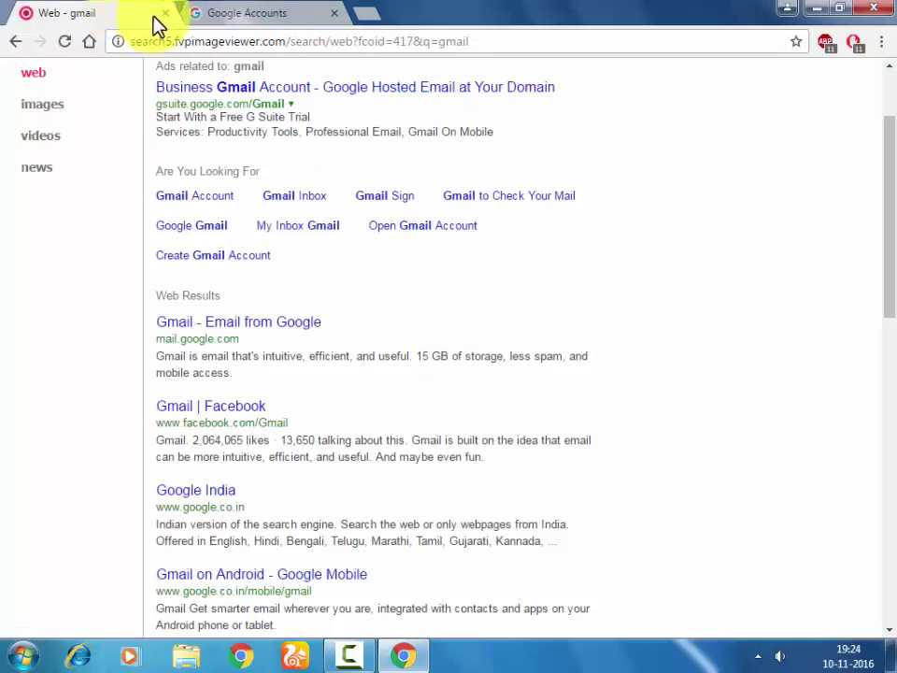
left_click(165, 13)
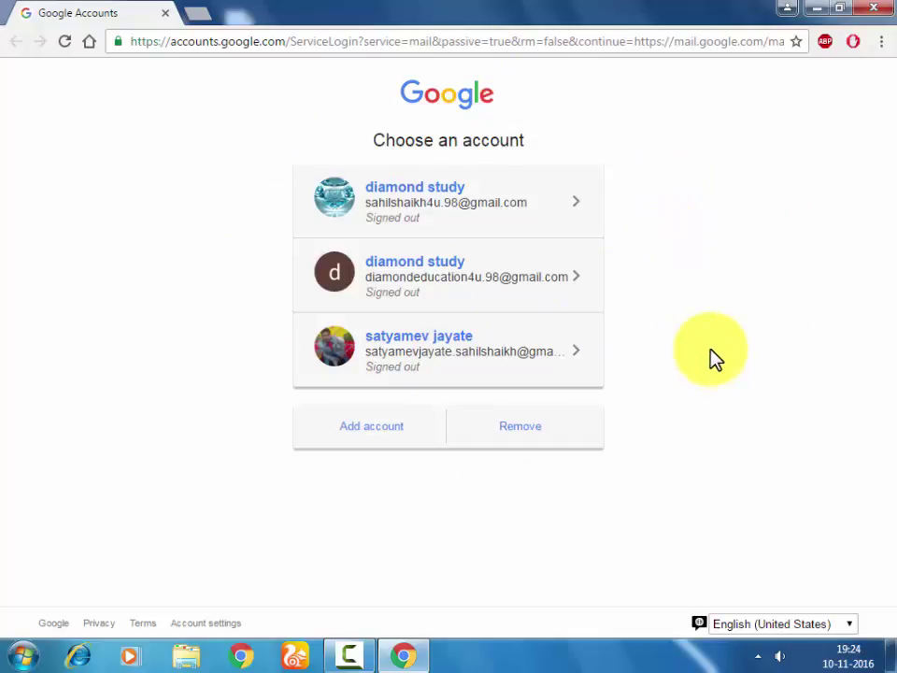
Sign in to the chosen Gmail account with its password and let Chrome save it.
left_click(400, 355)
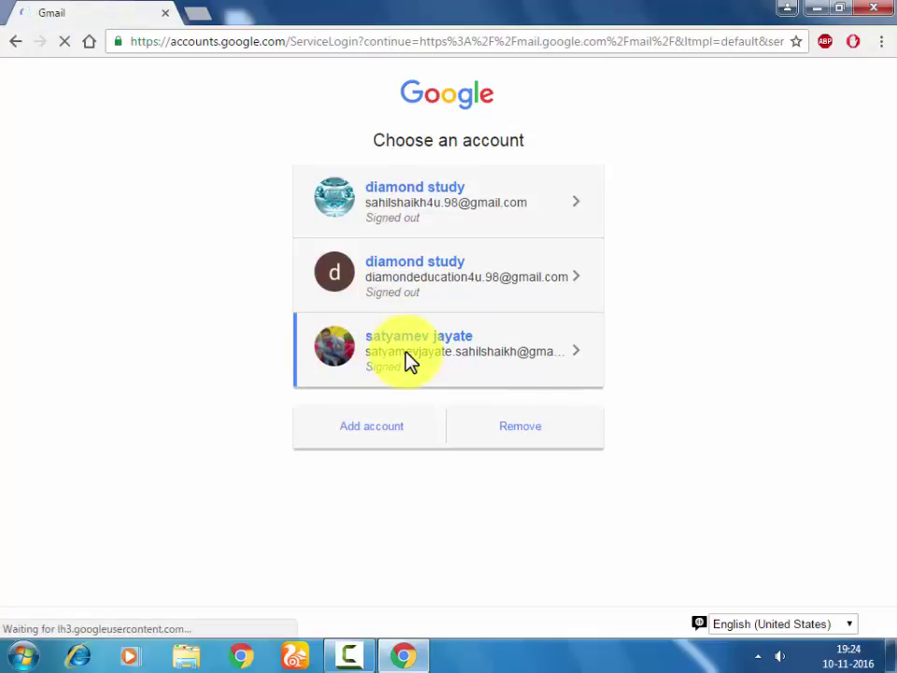
left_click(393, 425)
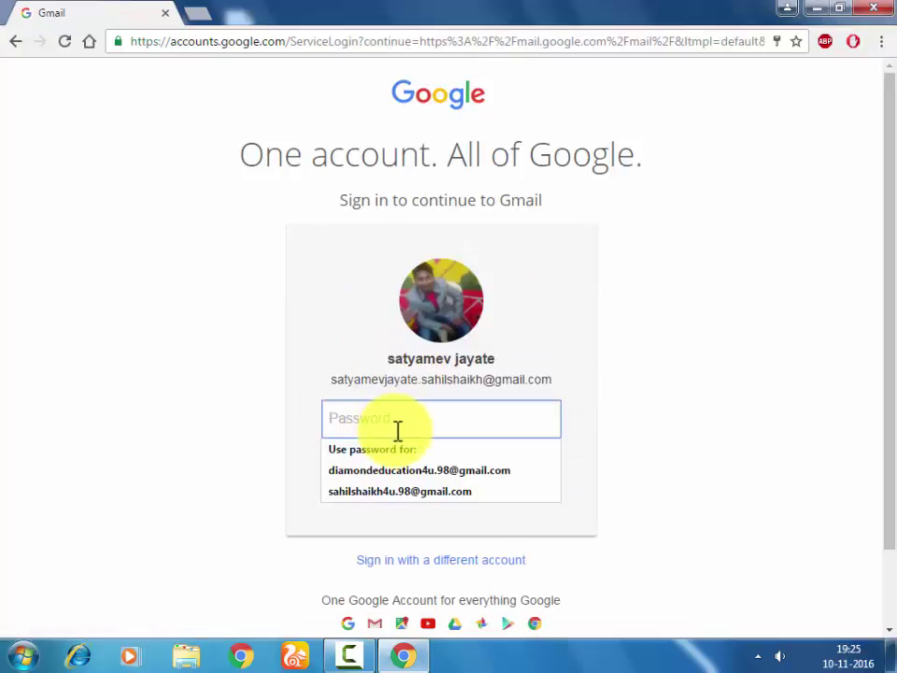
type("s")
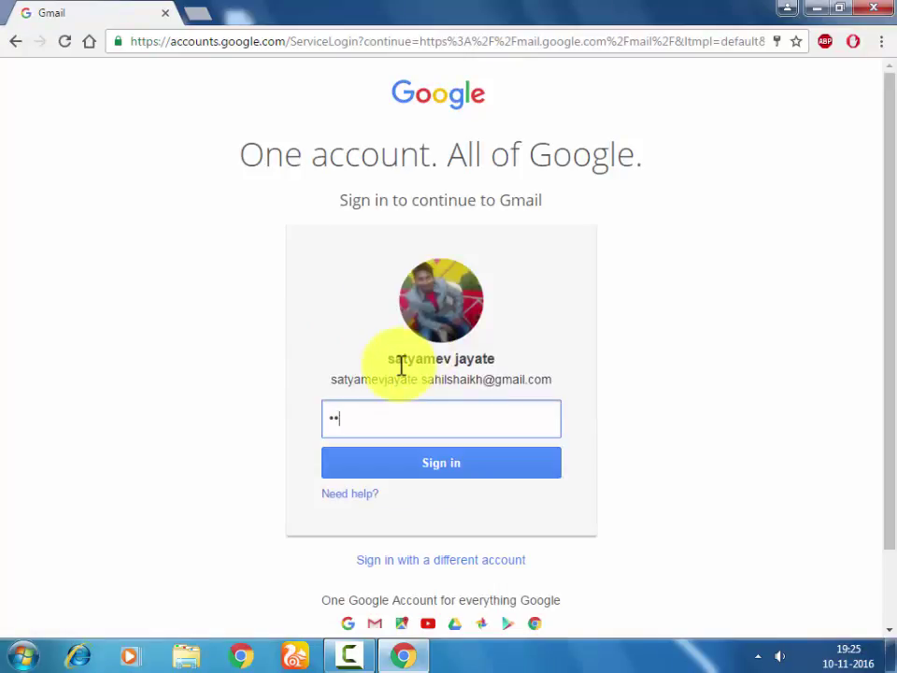
type("aab")
left_click(431, 455)
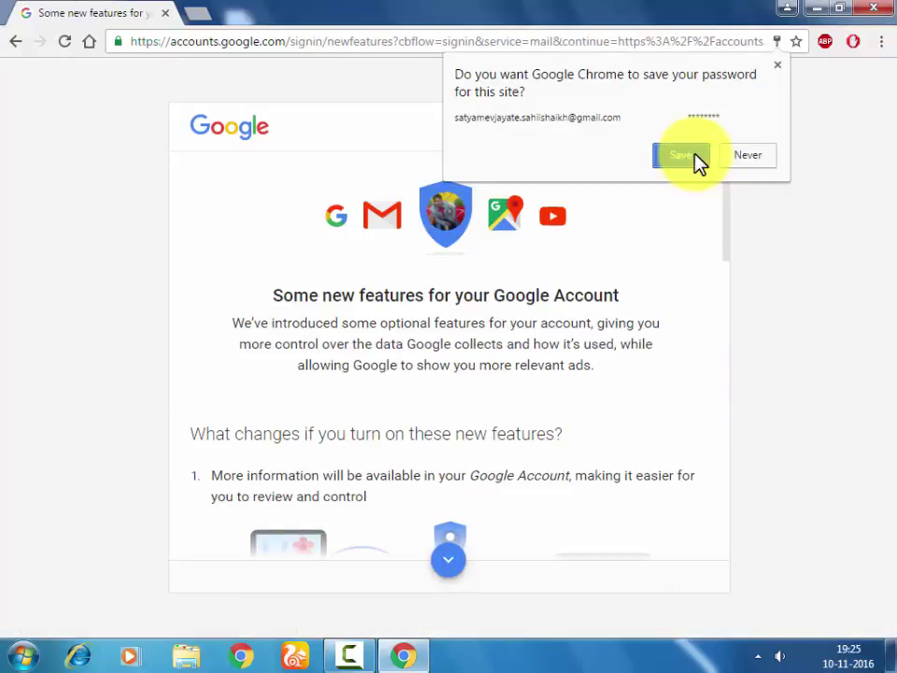
left_click(695, 160)
Scroll to the agreement choices at the bottom of the new-features page.
scroll(701, 377, "down", 6)
scroll(561, 467, "down", 2)
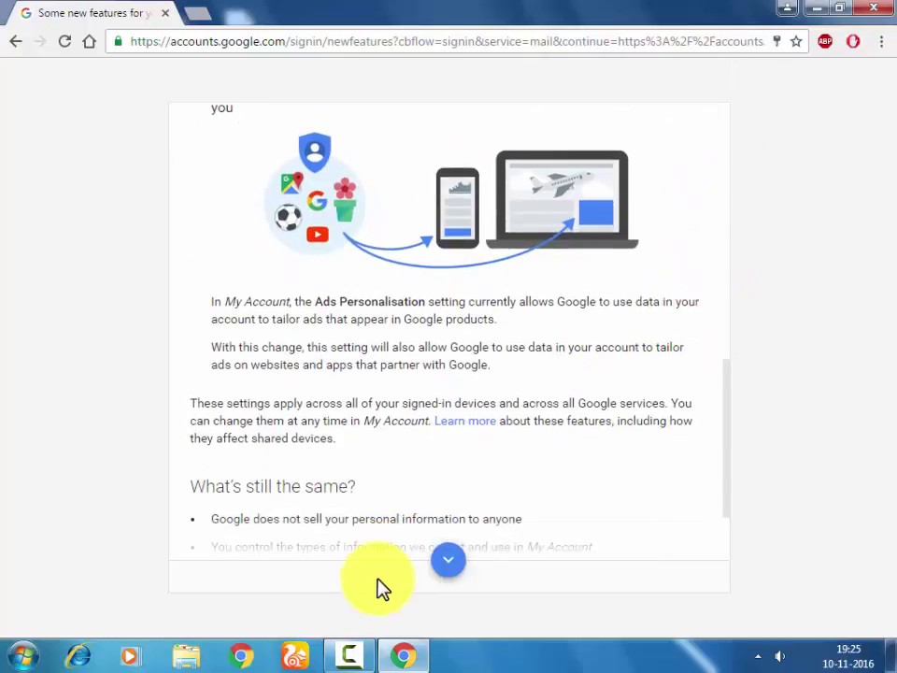
left_click(428, 572)
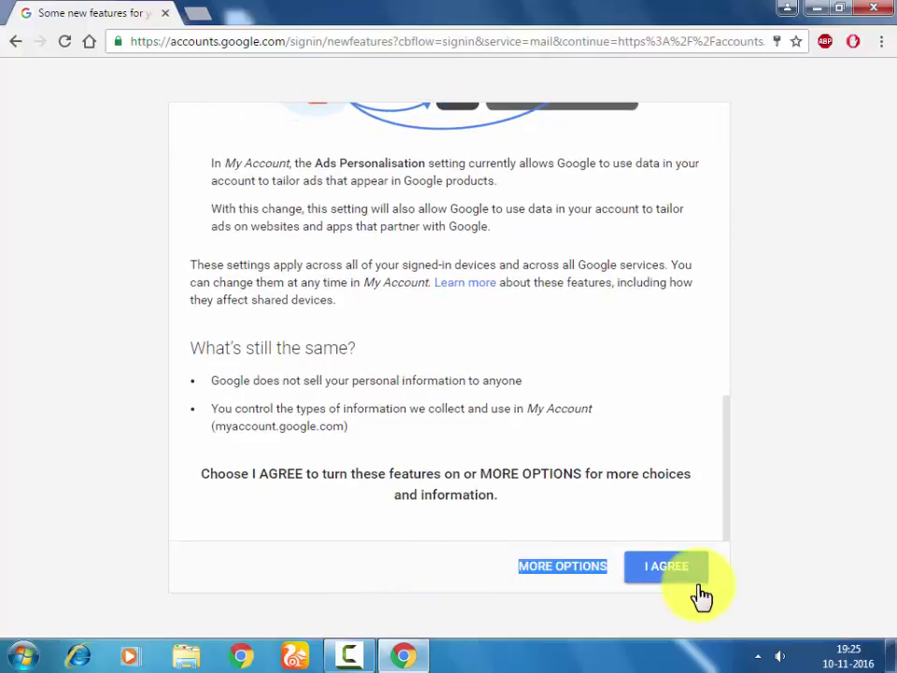
Accept the new features with I AGREE, then open My Account from the Gmail avatar menu.
left_click(704, 580)
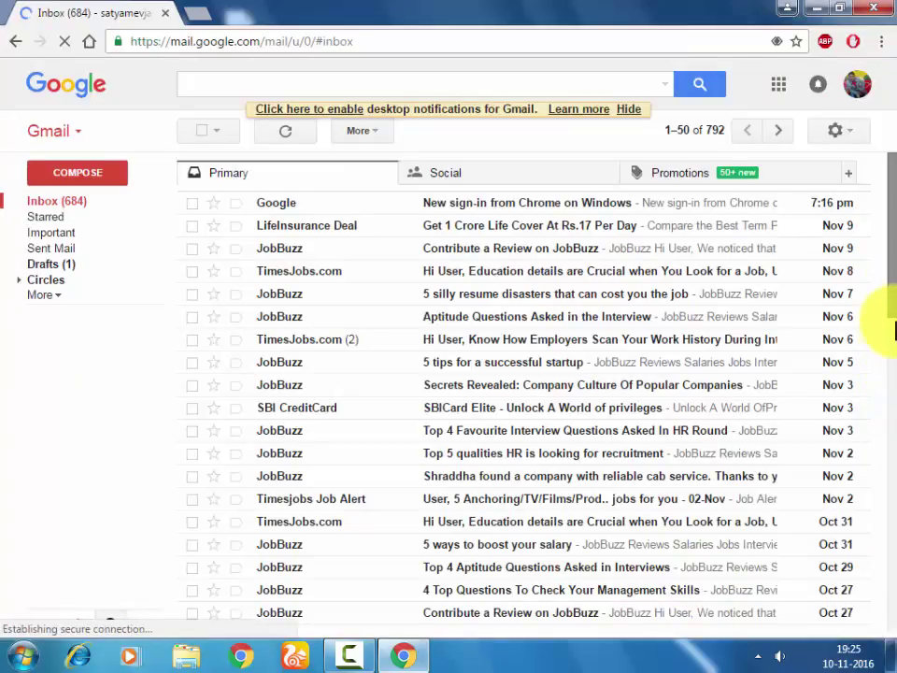
scroll(862, 84, "down", 3)
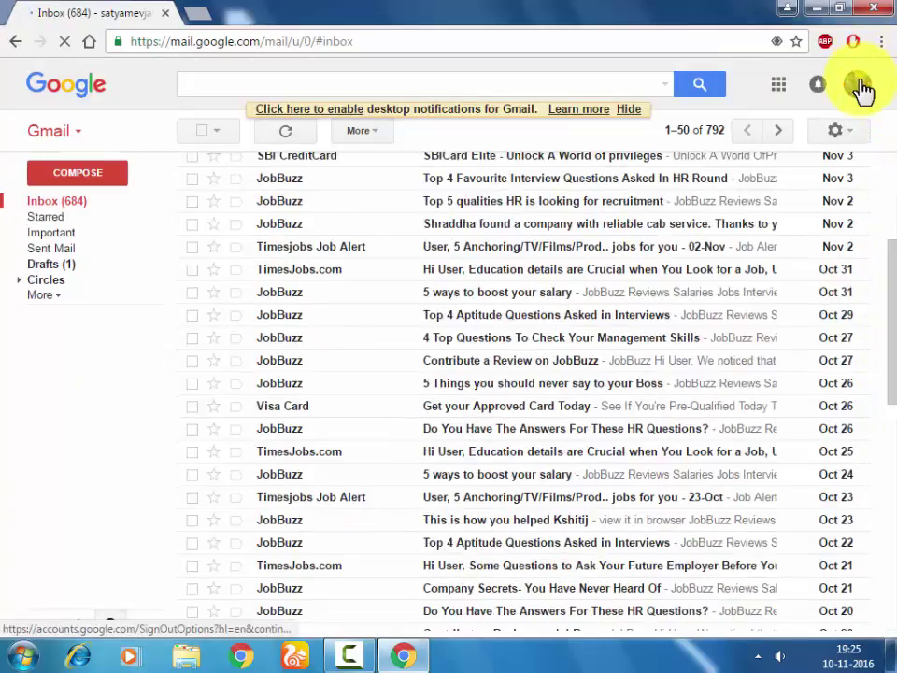
left_click(862, 86)
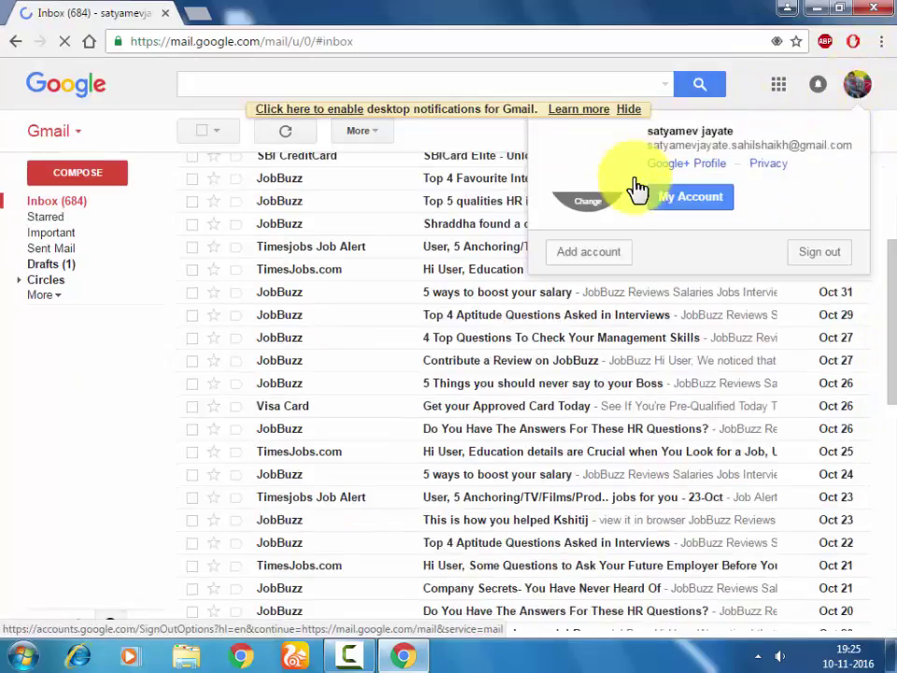
left_click(675, 198)
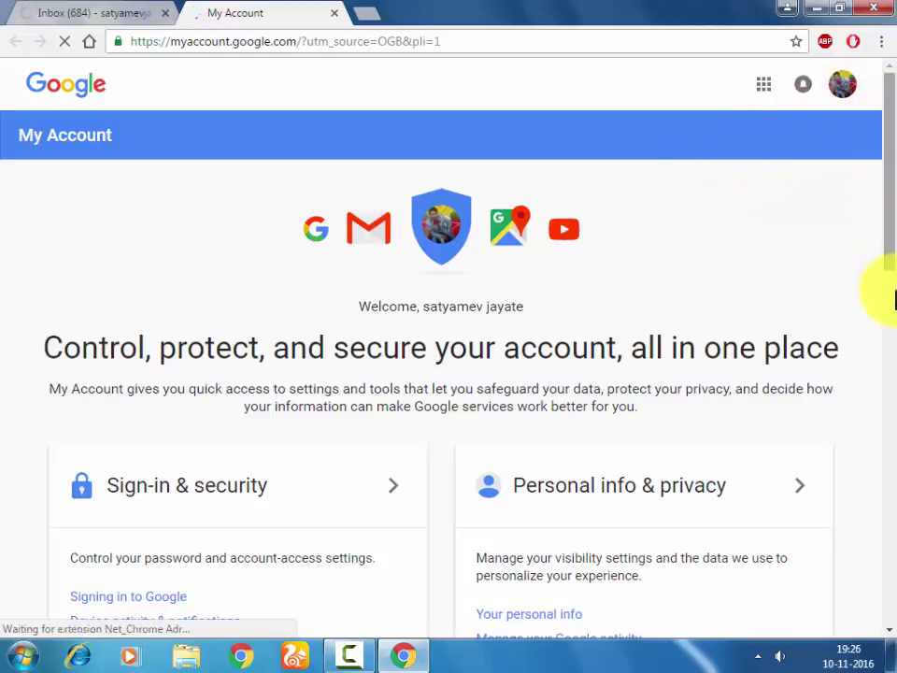
Under Account preferences, open Delete your account or services and choose Delete products.
scroll(881, 297, "down", 5)
scroll(887, 379, "down", 3)
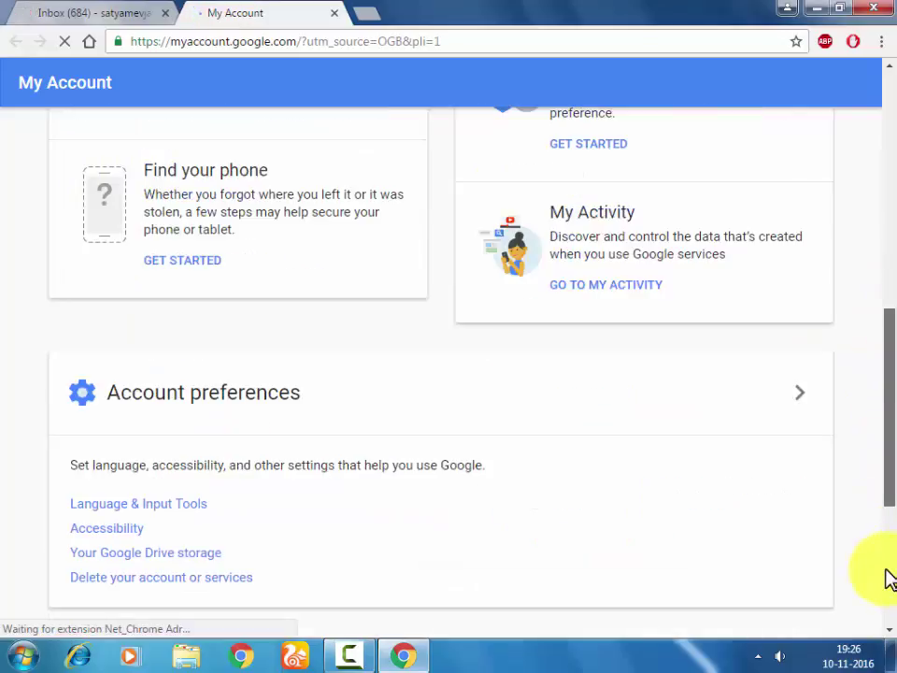
scroll(888, 577, "down", 3)
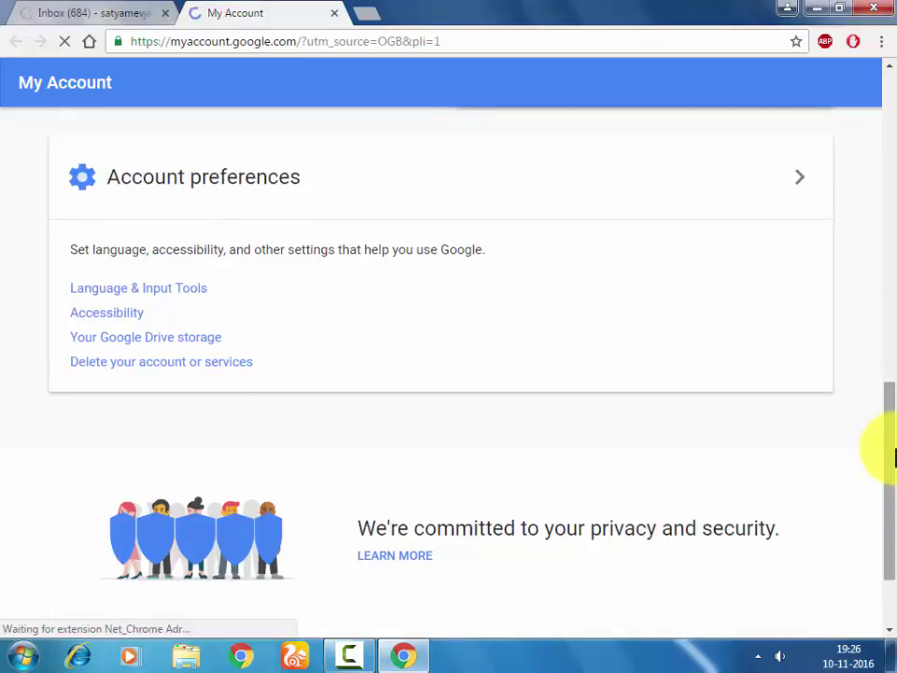
scroll(893, 456, "up", 3)
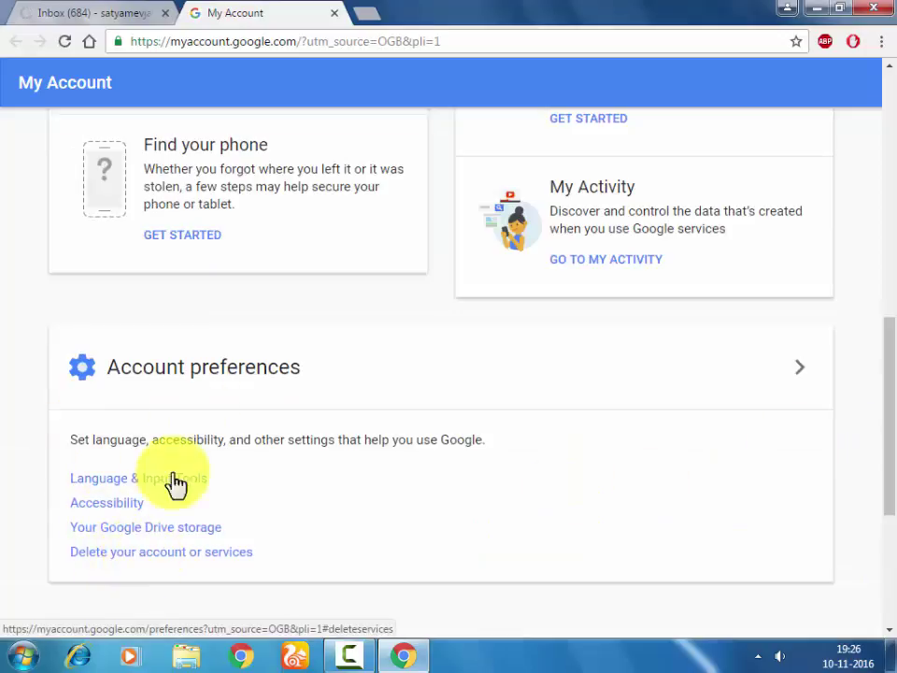
left_click(297, 264)
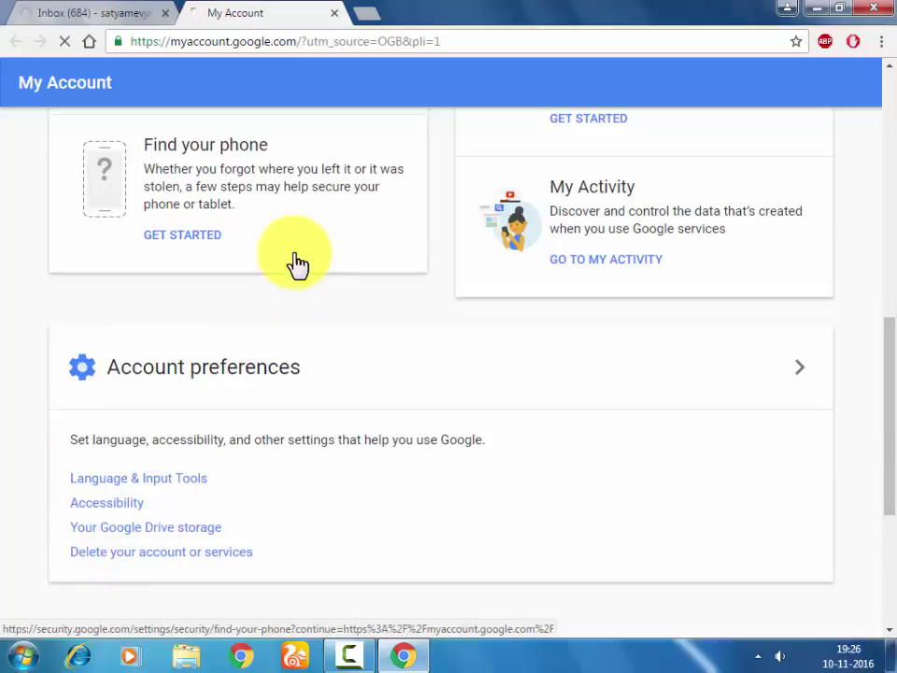
left_click(207, 557)
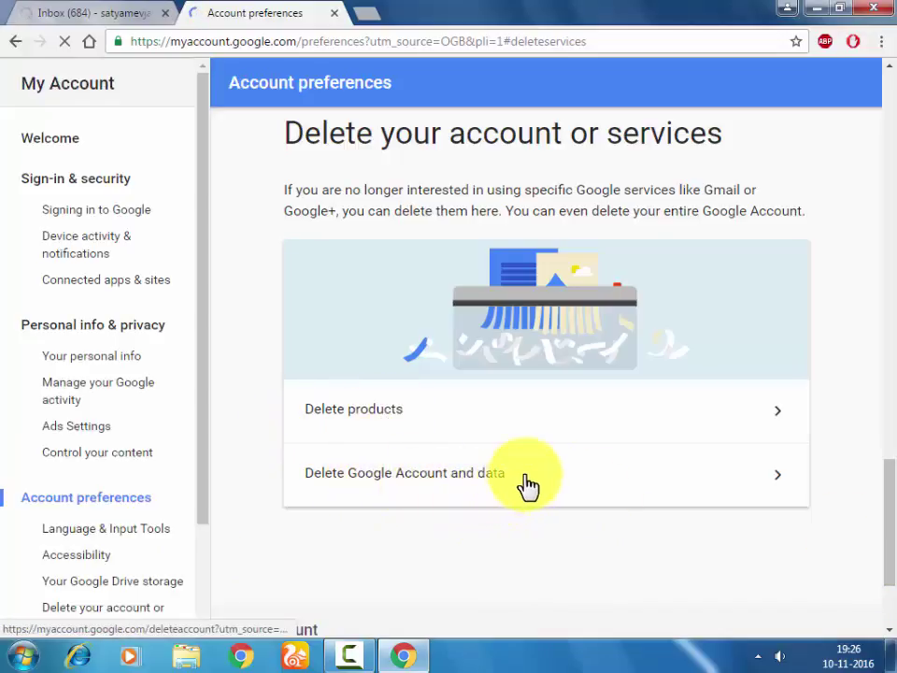
left_click(426, 427)
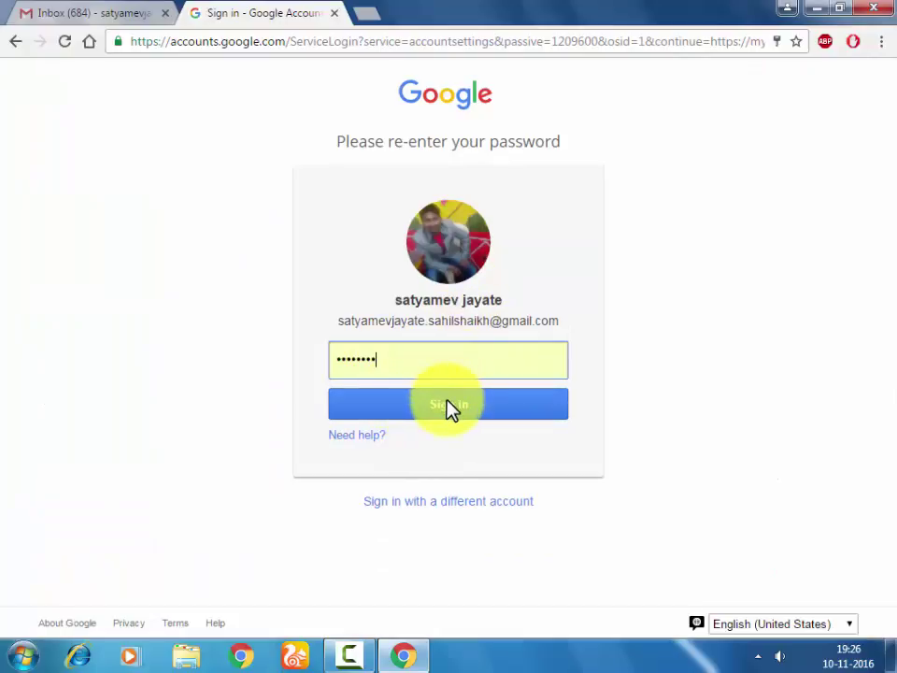
Re-enter the password, then delete Google+ after ticking both acknowledgement checkboxes.
left_click(447, 408)
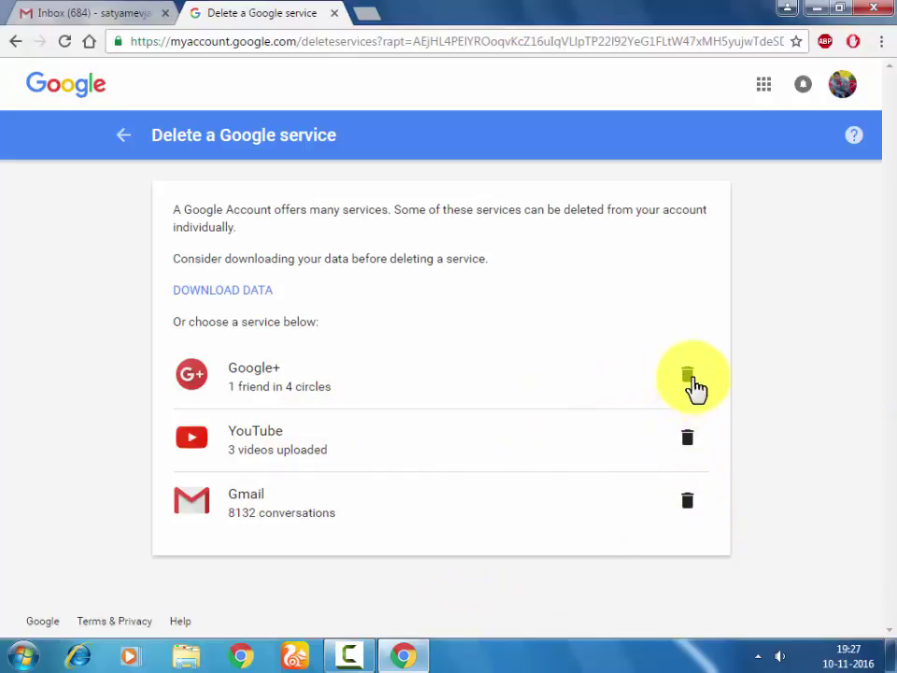
left_click(603, 400)
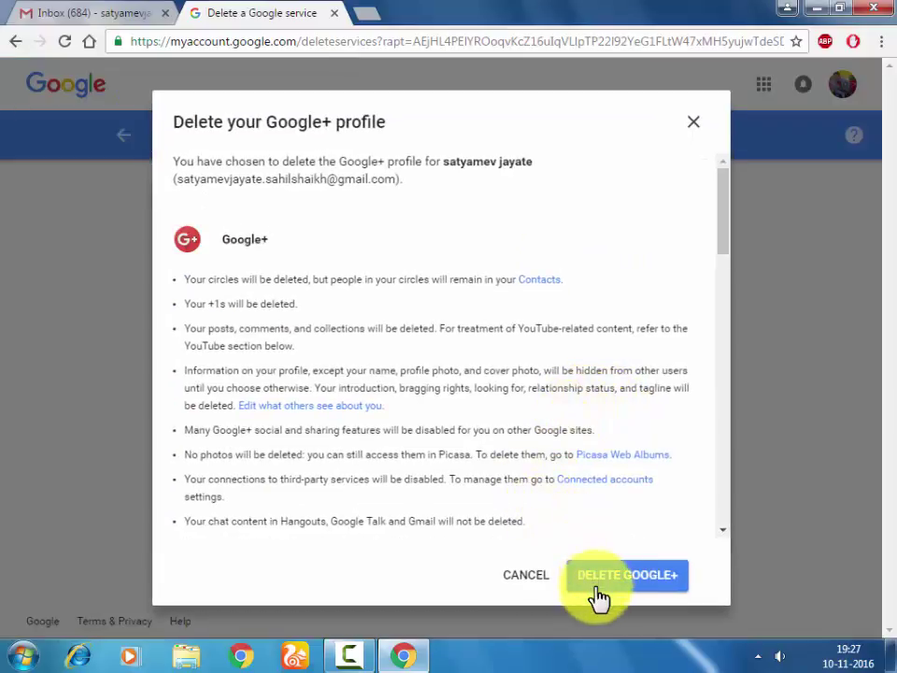
left_click(603, 591)
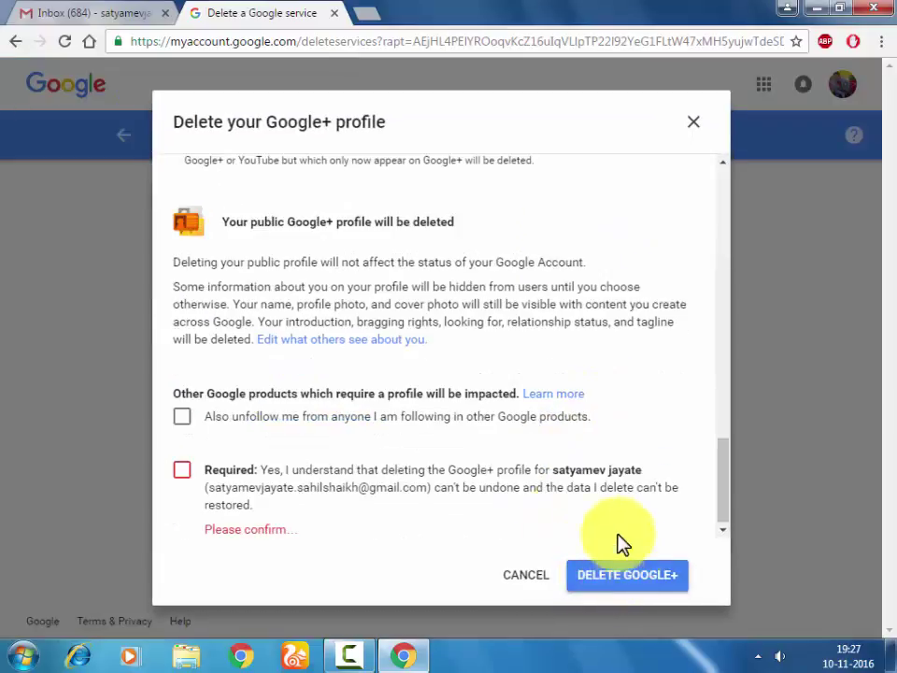
left_click(183, 418)
left_click(184, 471)
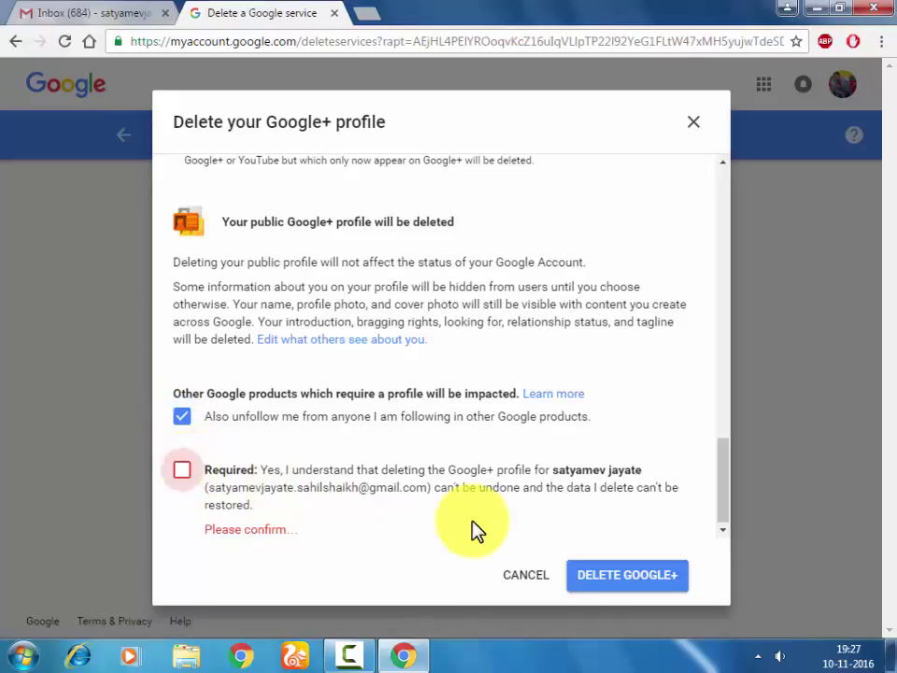
left_click(615, 578)
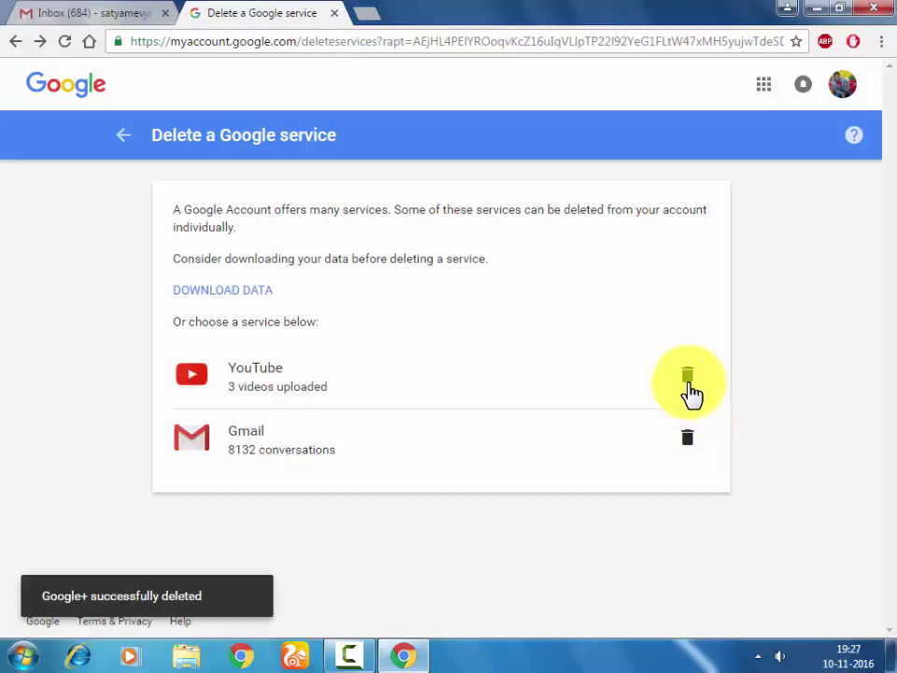
left_click(689, 376)
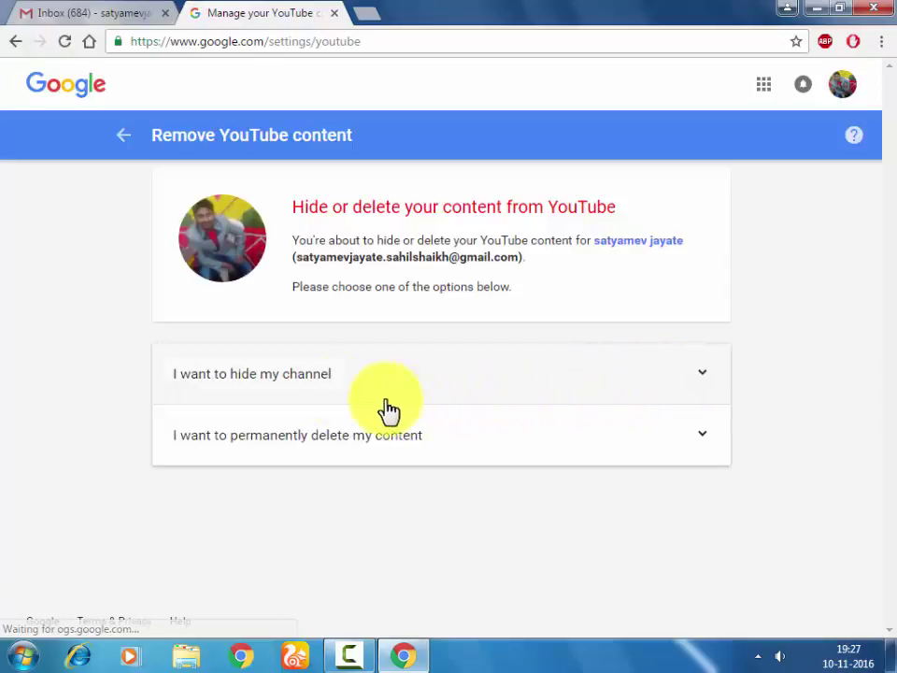
Choose permanent deletion of the YouTube content, tick both acknowledgements, and proceed to Delete my content.
left_click(346, 437)
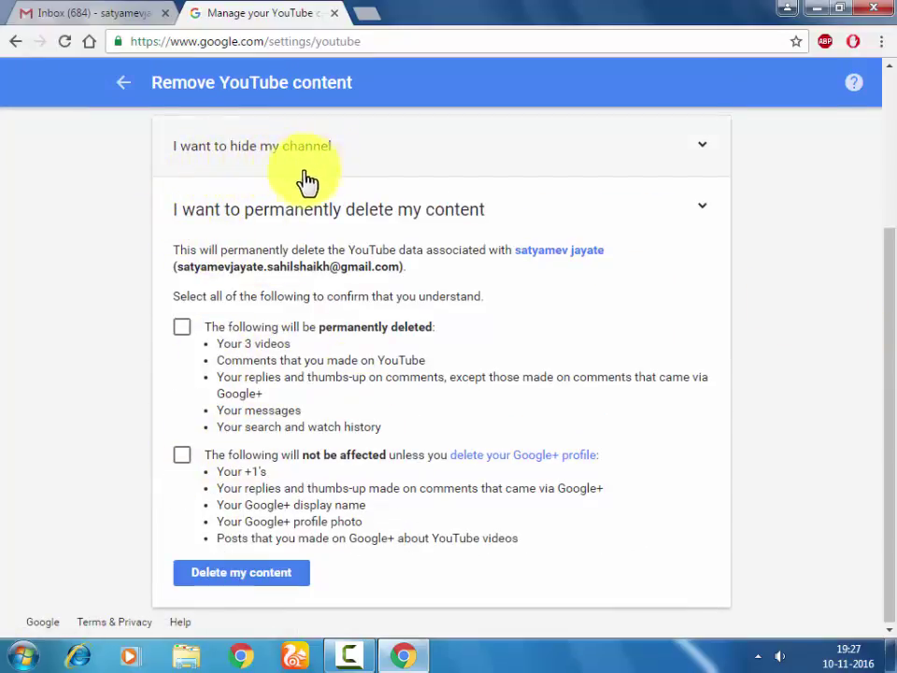
left_click_drag(172, 211, 392, 211)
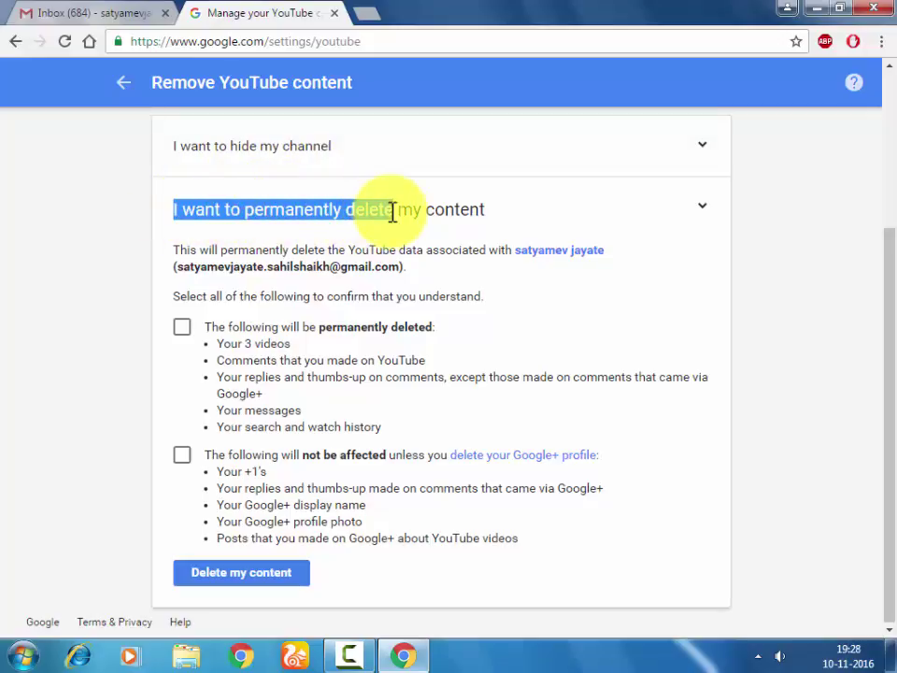
left_click(567, 216)
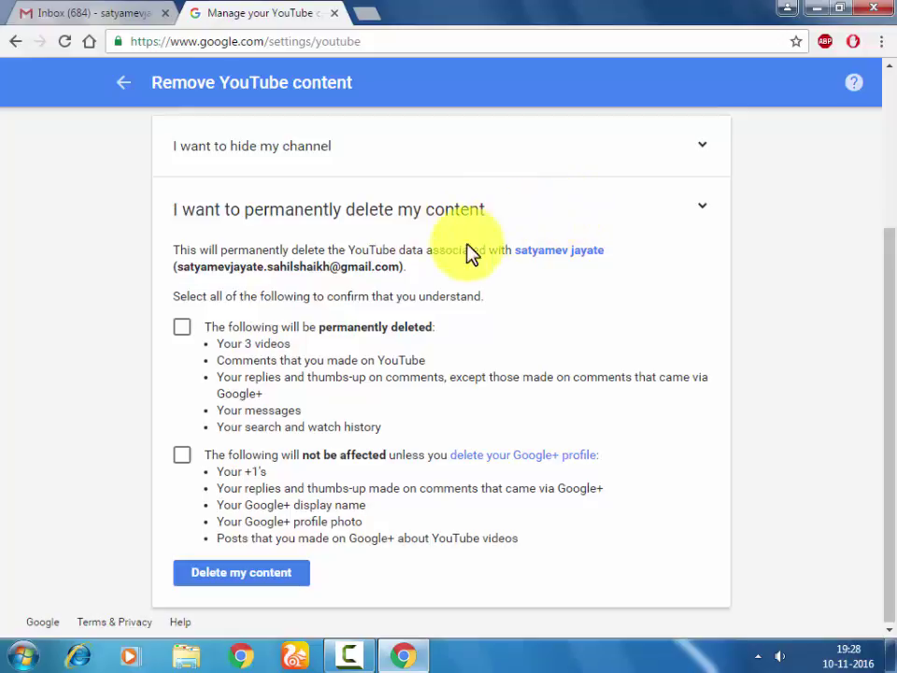
left_click(183, 329)
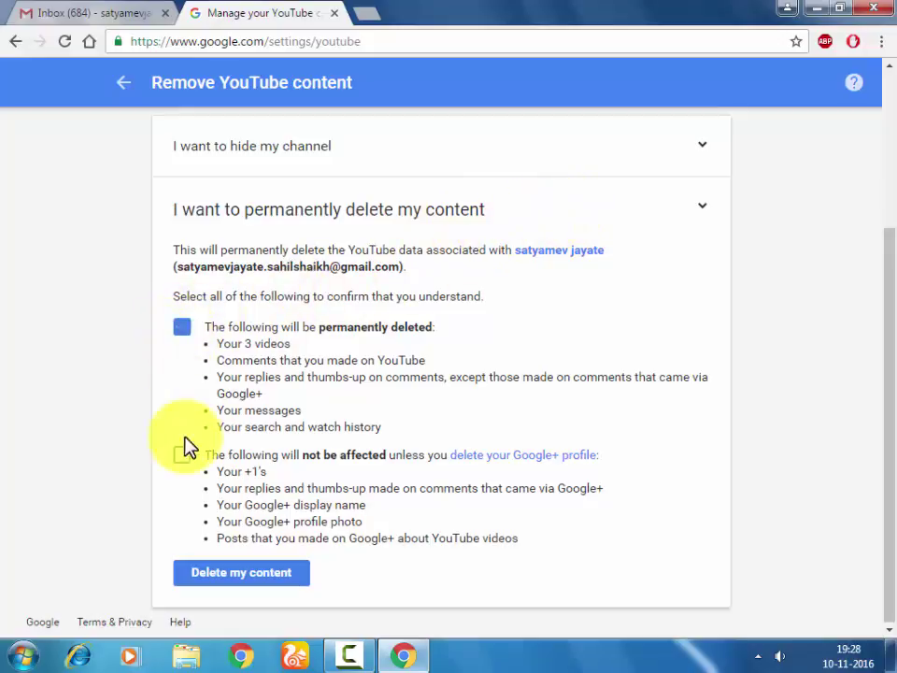
left_click(183, 456)
left_click(214, 578)
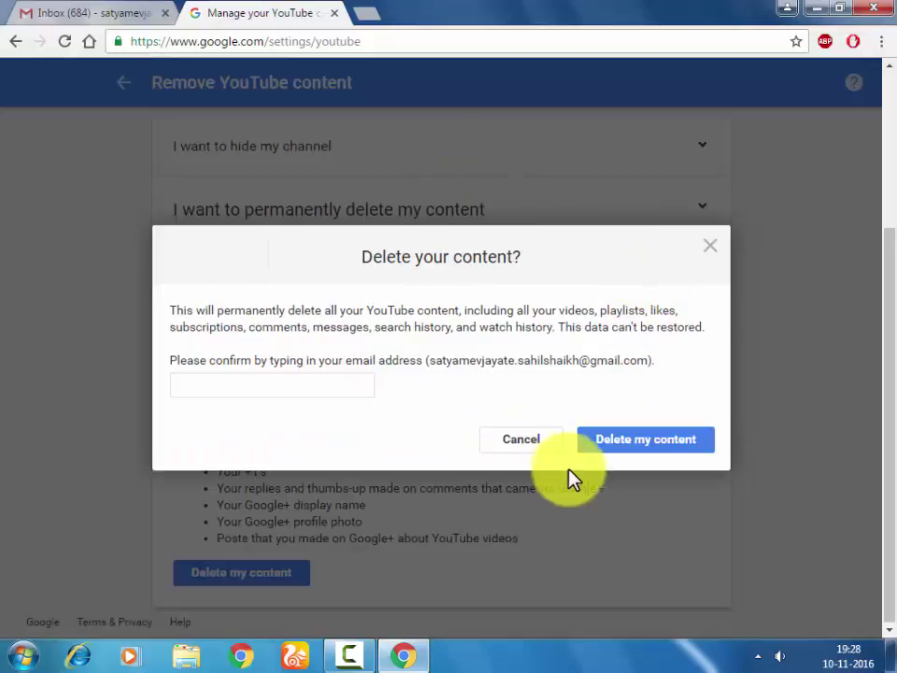
Copy the account's email address into the deletion confirmation field.
left_click(589, 443)
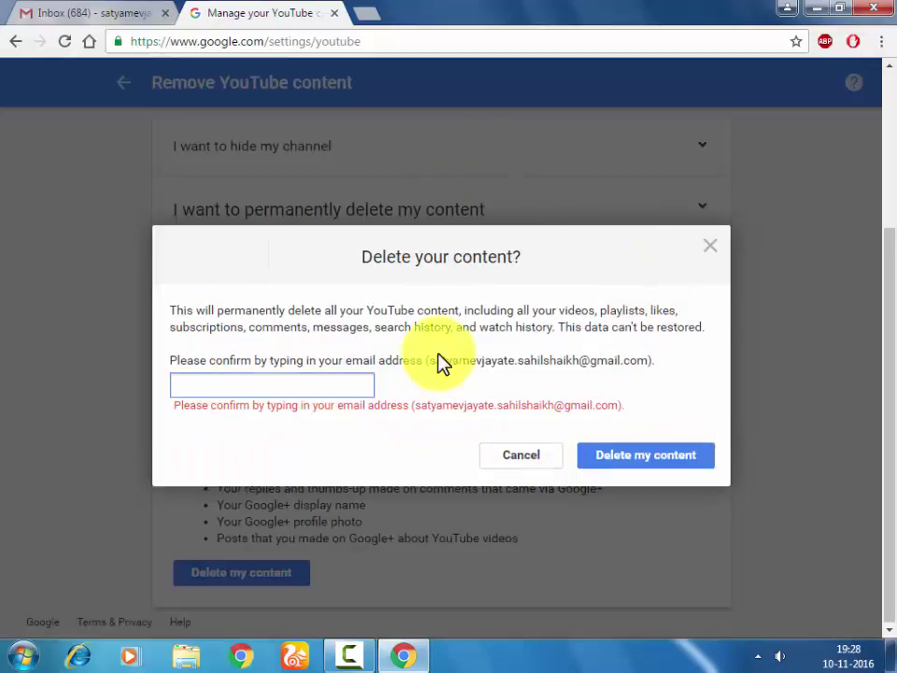
left_click_drag(434, 358, 635, 361)
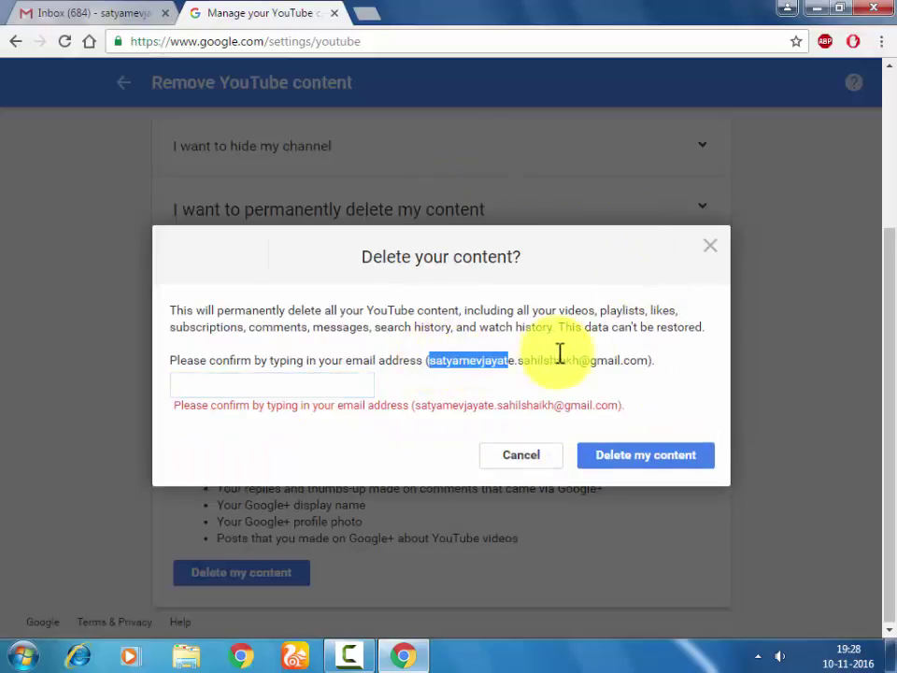
right_click(645, 364)
left_click(523, 373)
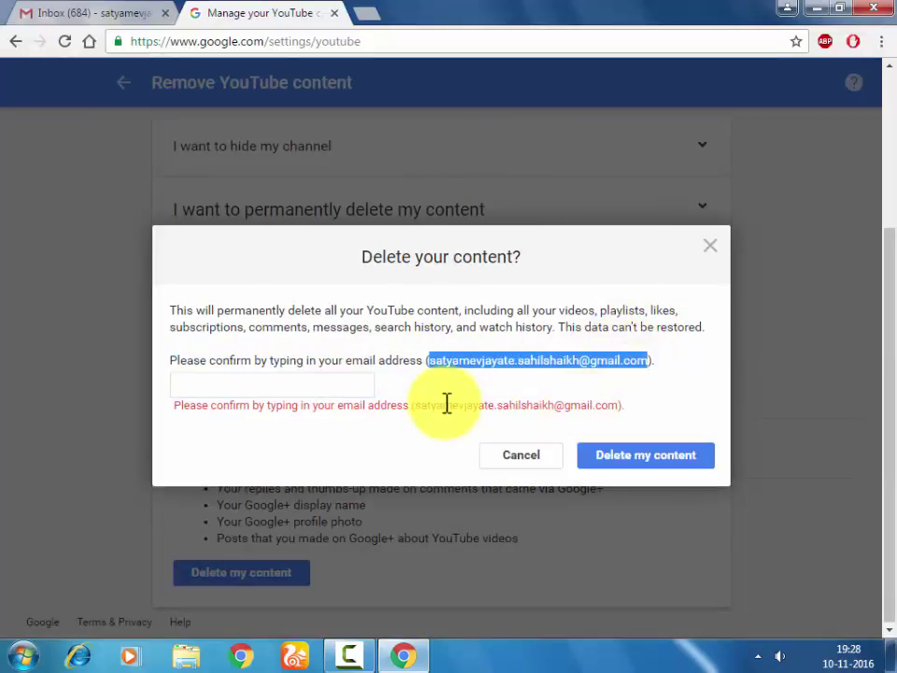
left_click(356, 377)
right_click(384, 391)
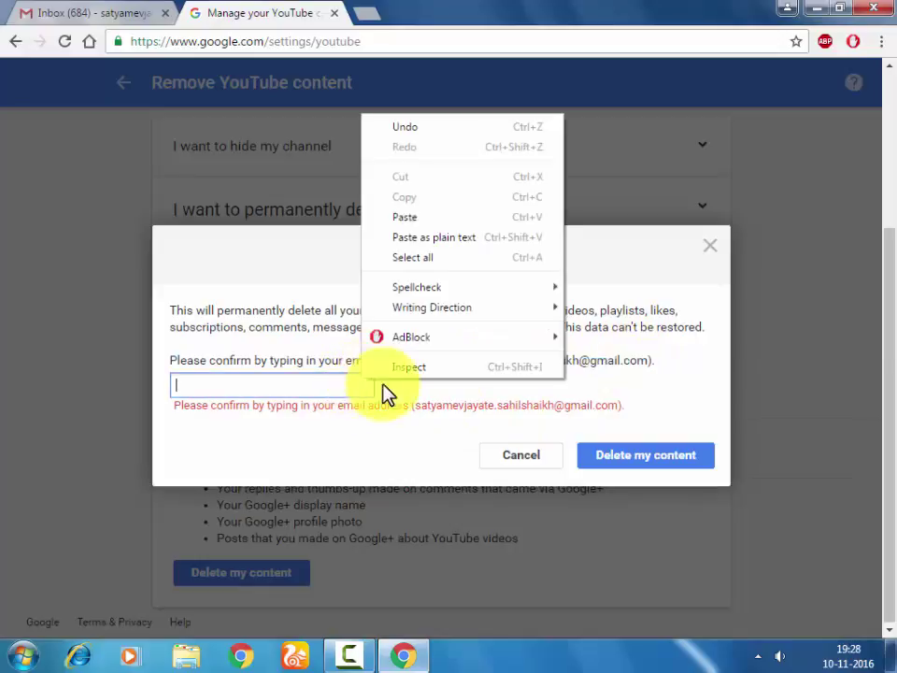
left_click(424, 230)
Permanently delete the YouTube content and review the Content deleted message.
left_click(621, 463)
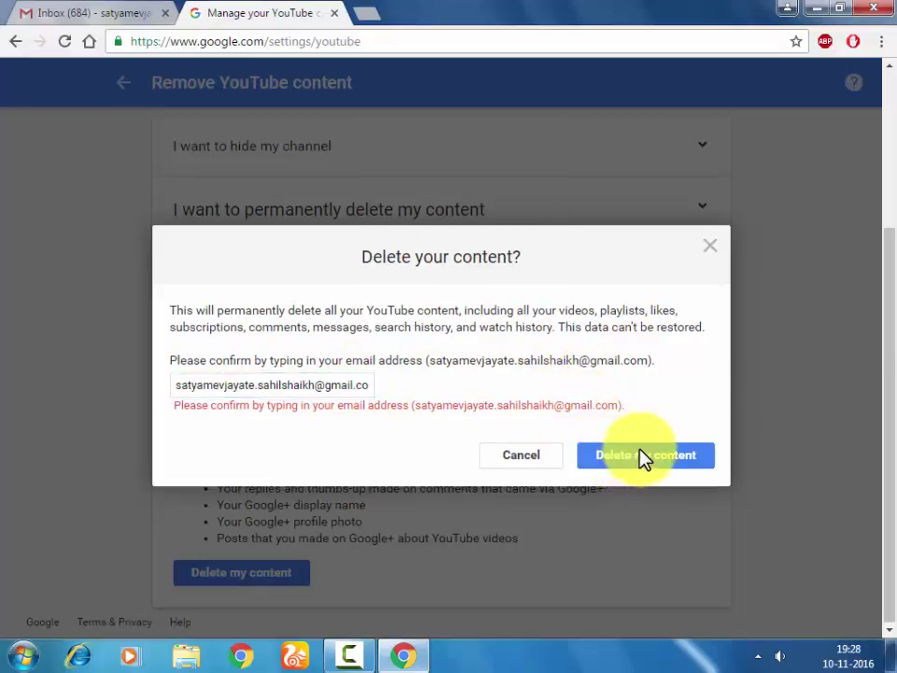
left_click(655, 458)
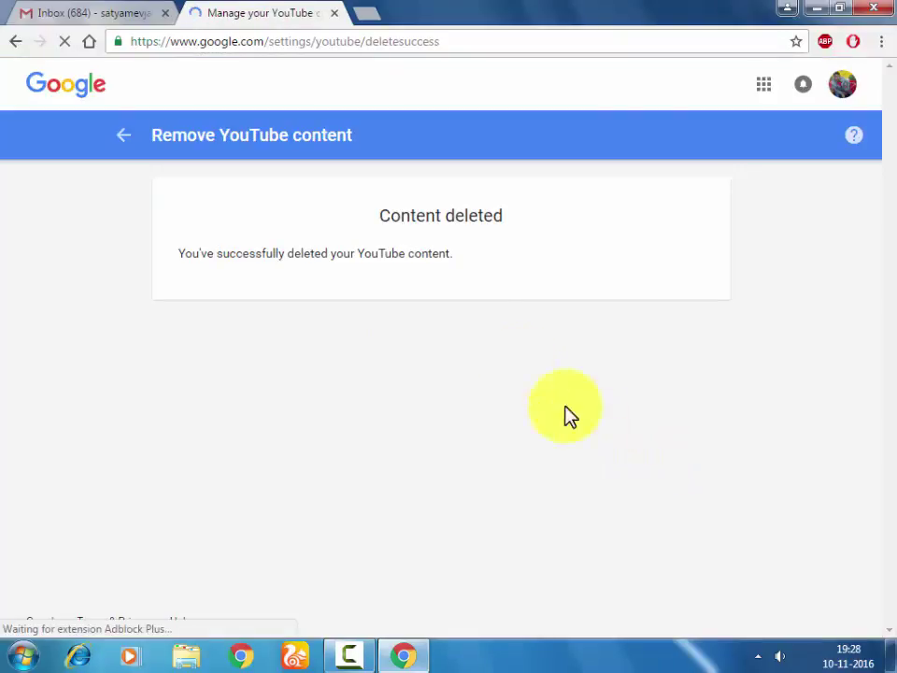
mouse_move(333, 197)
left_mouse_down()
mouse_move(545, 226)
mouse_move(207, 267)
mouse_move(423, 360)
left_mouse_up()
left_click(419, 305)
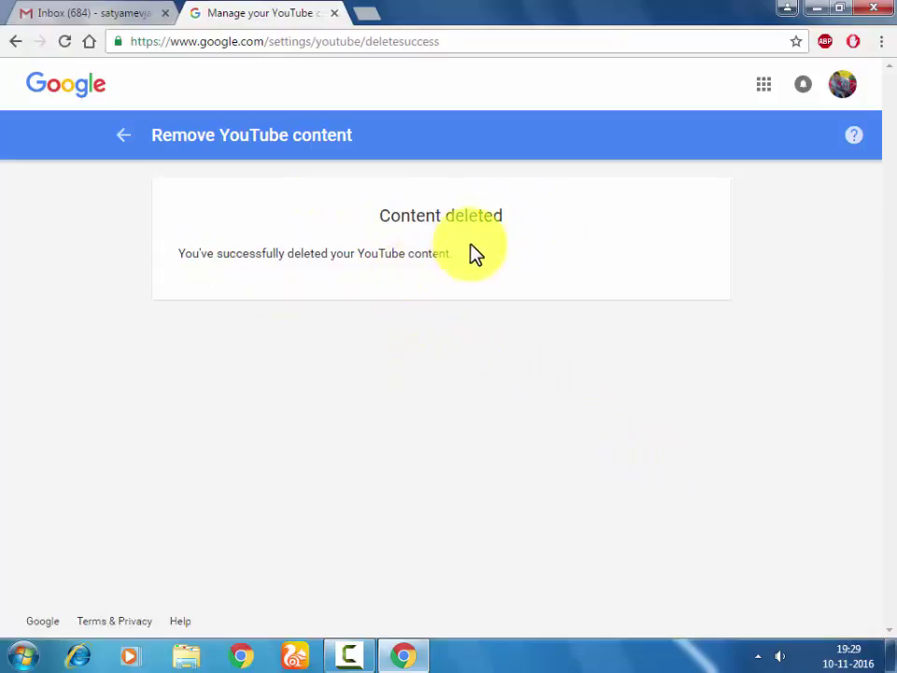
Go back to the deletable services, sign in again, and review the Gmail removal verification steps.
left_click(125, 136)
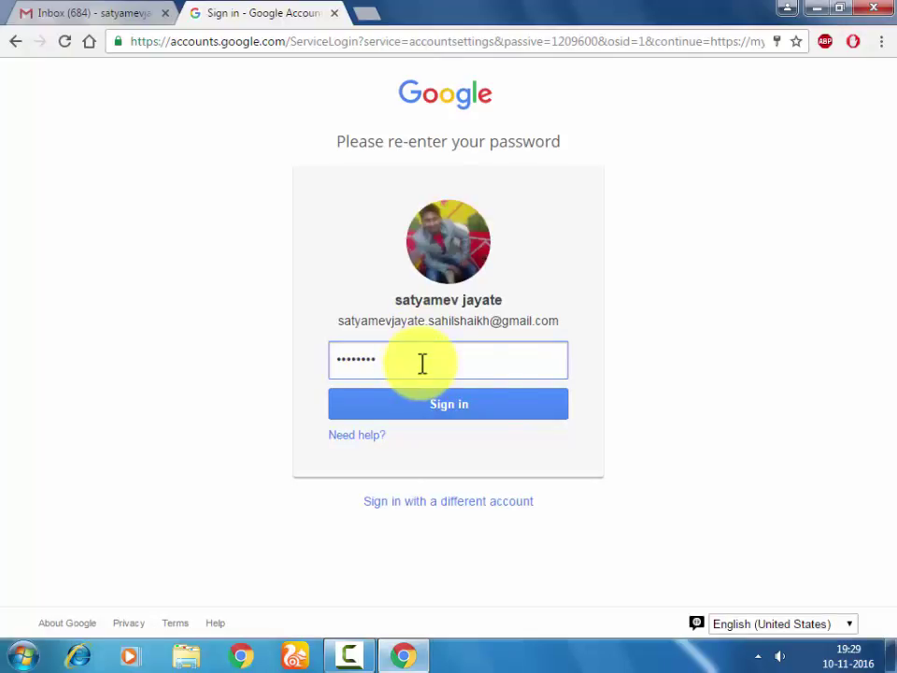
left_click(480, 412)
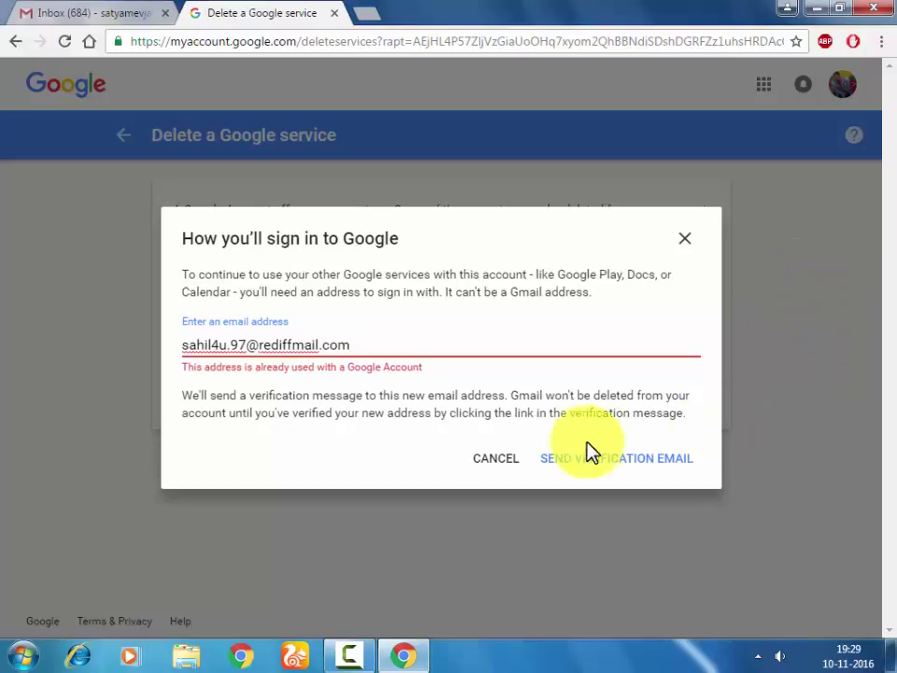
left_click_drag(370, 398, 460, 420)
left_click(460, 421)
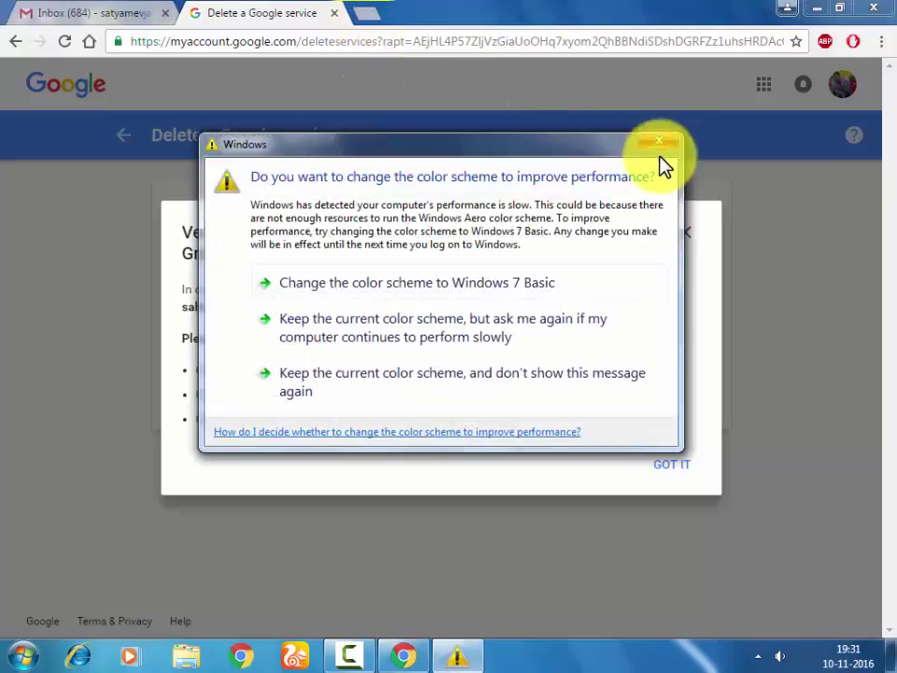
left_click(660, 146)
left_click(370, 15)
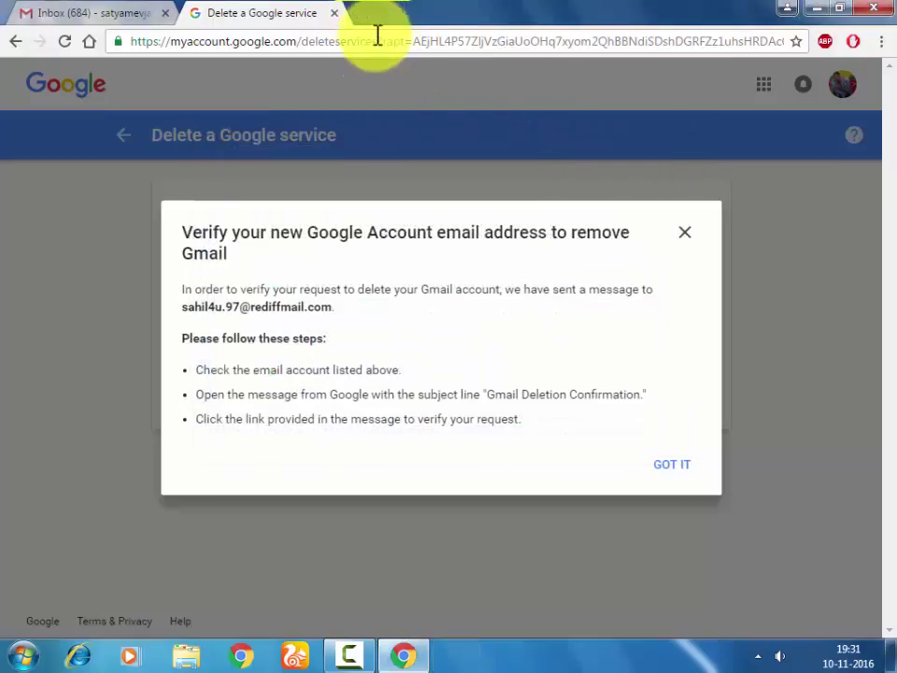
Search for rediffmail and open the Rediff.com site.
type("re")
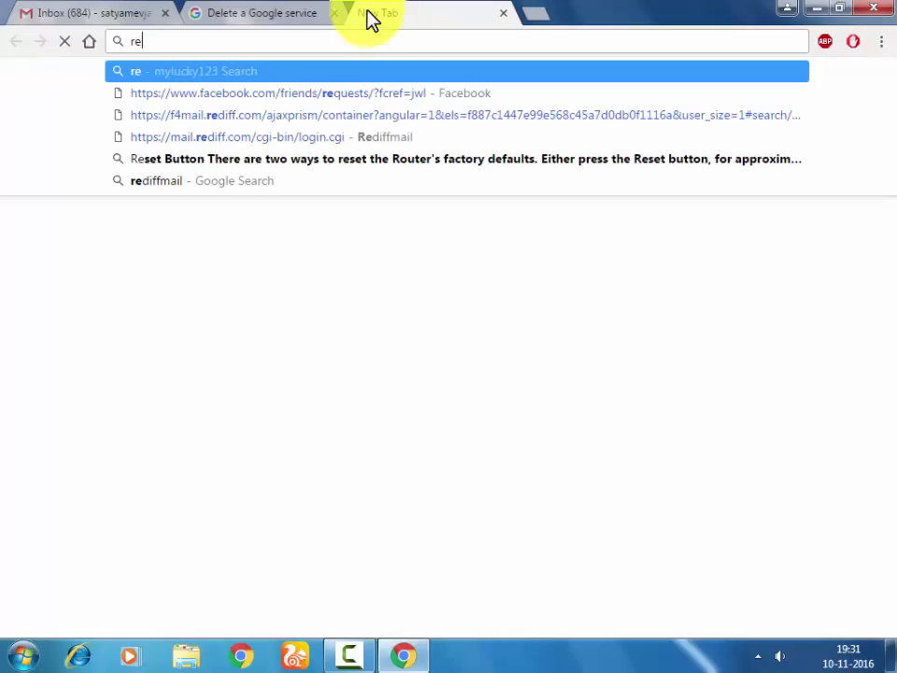
type("d")
key("Down")
key("Down")
key("Down")
key("Down")
key("Return")
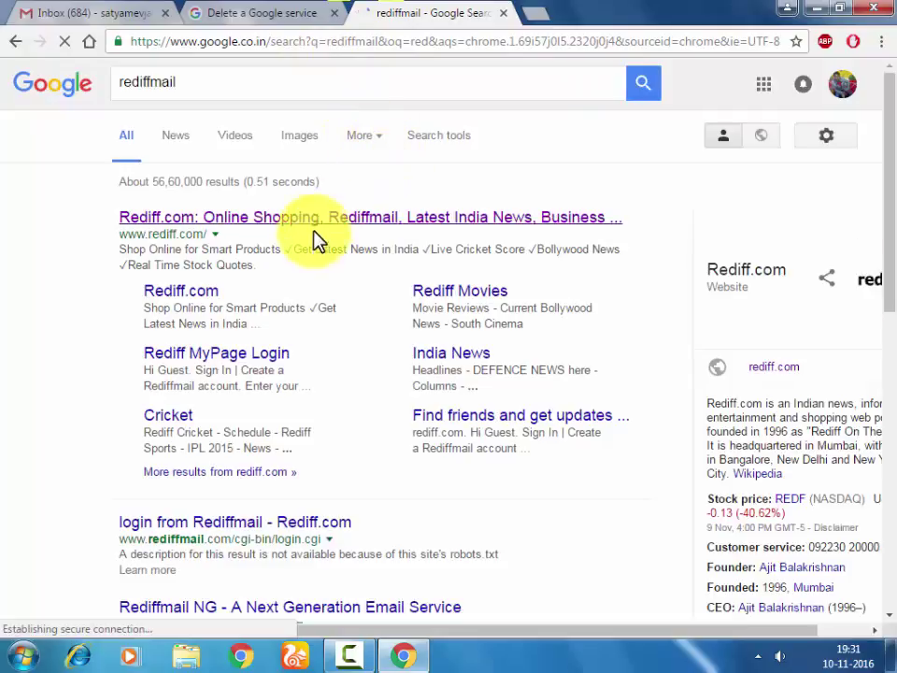
left_click(331, 222)
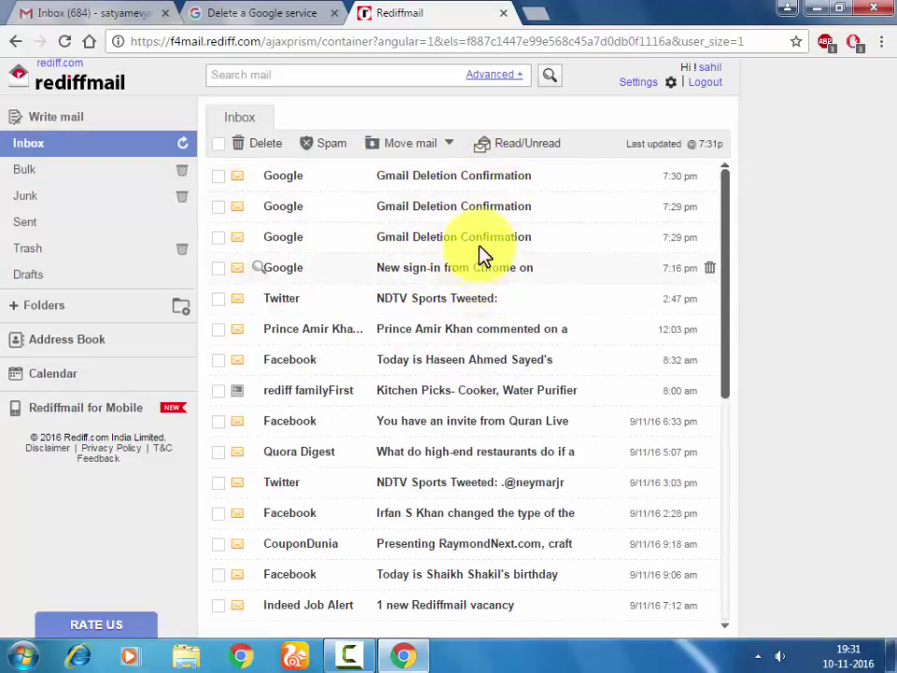
mouse_move(468, 176)
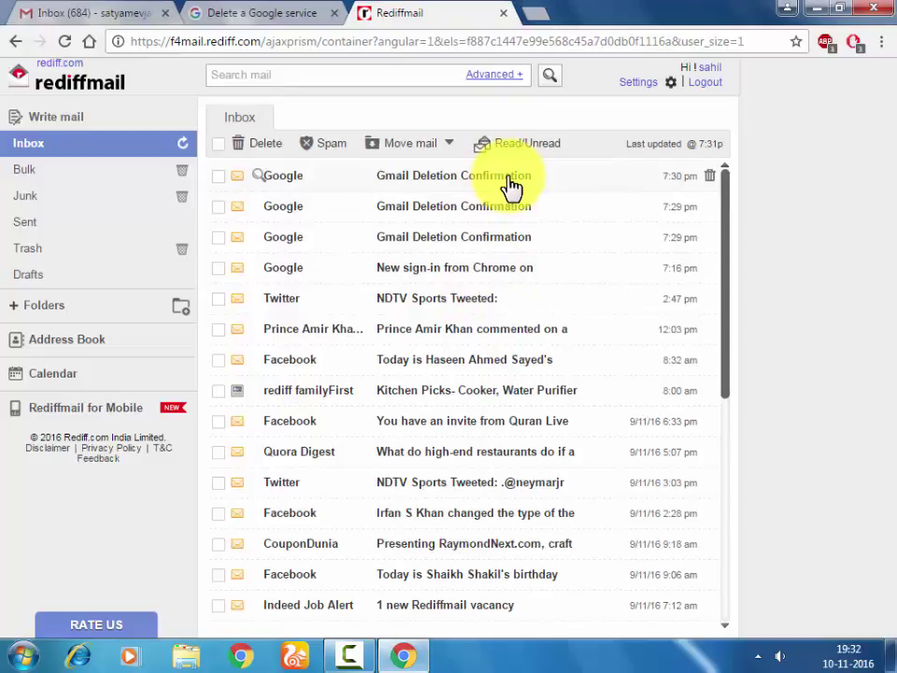
Open the newest Gmail Deletion Confirmation email in Rediffmail and follow its deletion link.
left_click(384, 188)
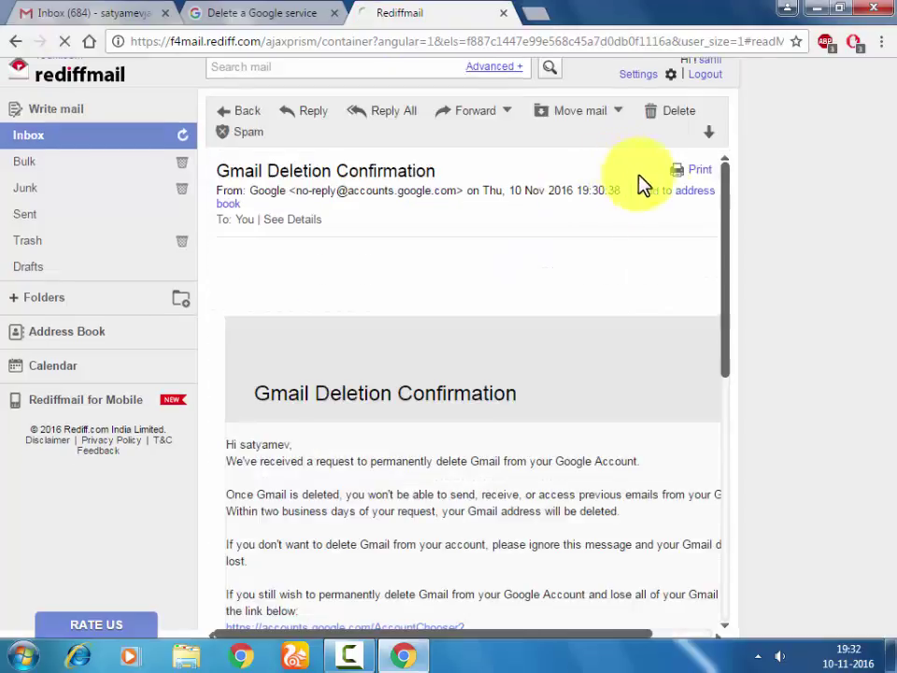
scroll(717, 384, "down", 3)
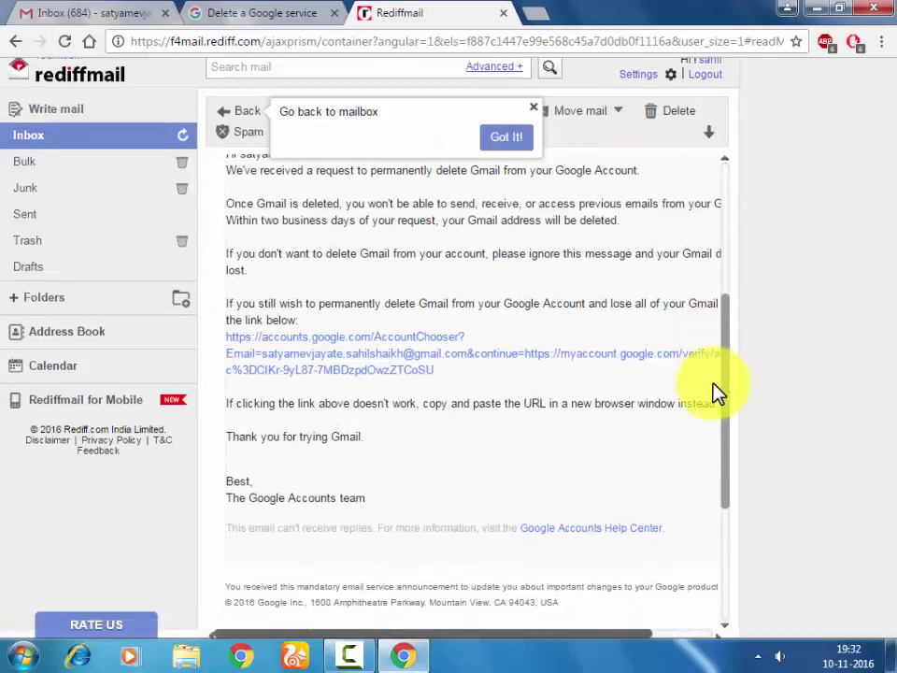
scroll(713, 397, "down", 1)
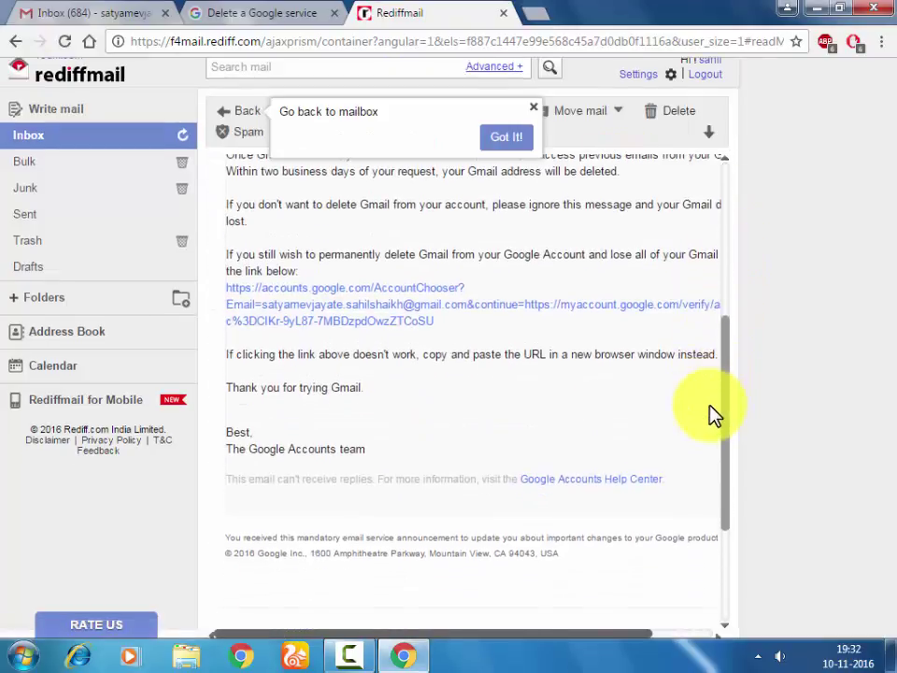
left_click(408, 311)
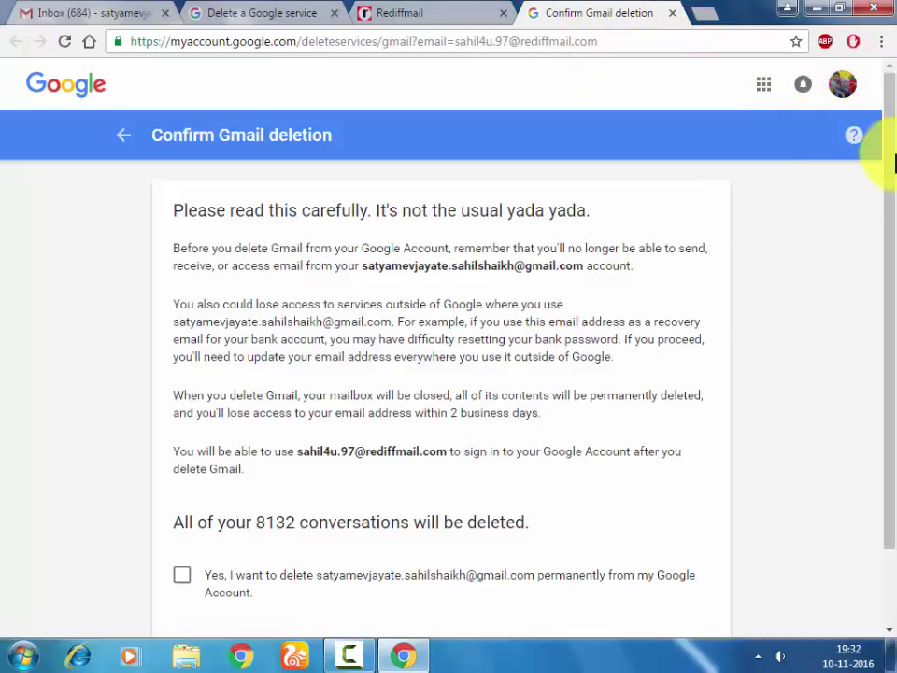
Tick 'Yes, I want to delete', delete Gmail, then choose Done to return to deletion options.
left_click_drag(893, 198, 882, 310)
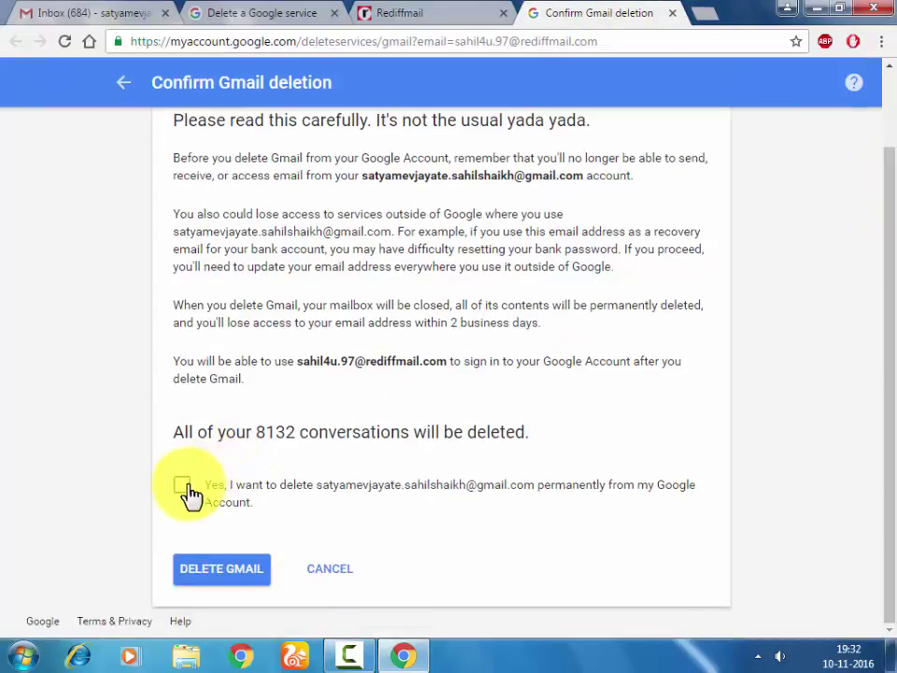
left_click(179, 488)
left_click(207, 567)
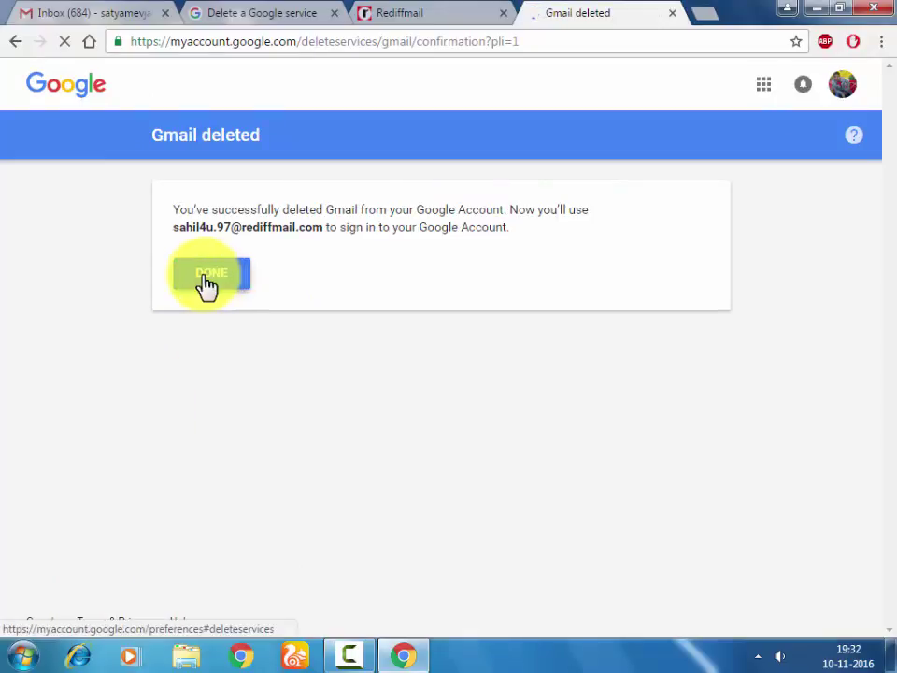
left_click(204, 284)
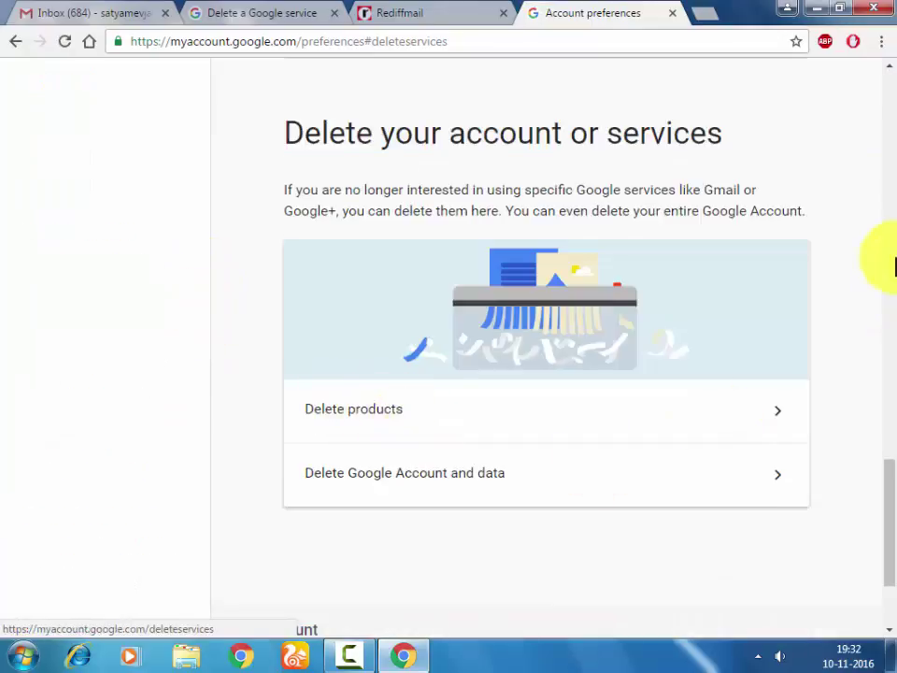
Sign out of the Google account from the avatar menu.
scroll(881, 261, "up", 2)
scroll(884, 280, "up", 3)
scroll(884, 366, "up", 2)
scroll(881, 94, "up", 5)
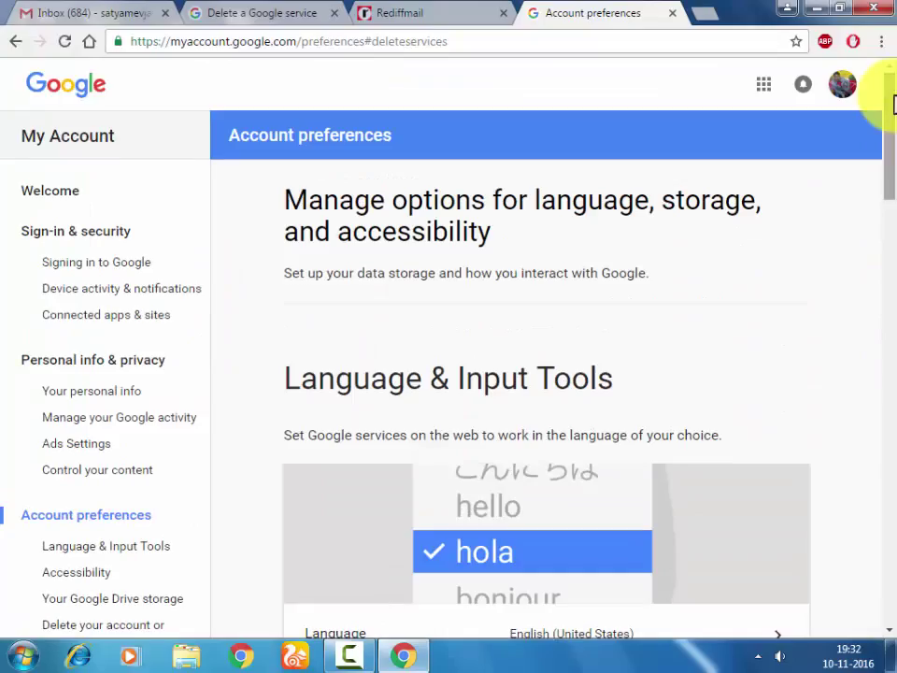
left_click(842, 95)
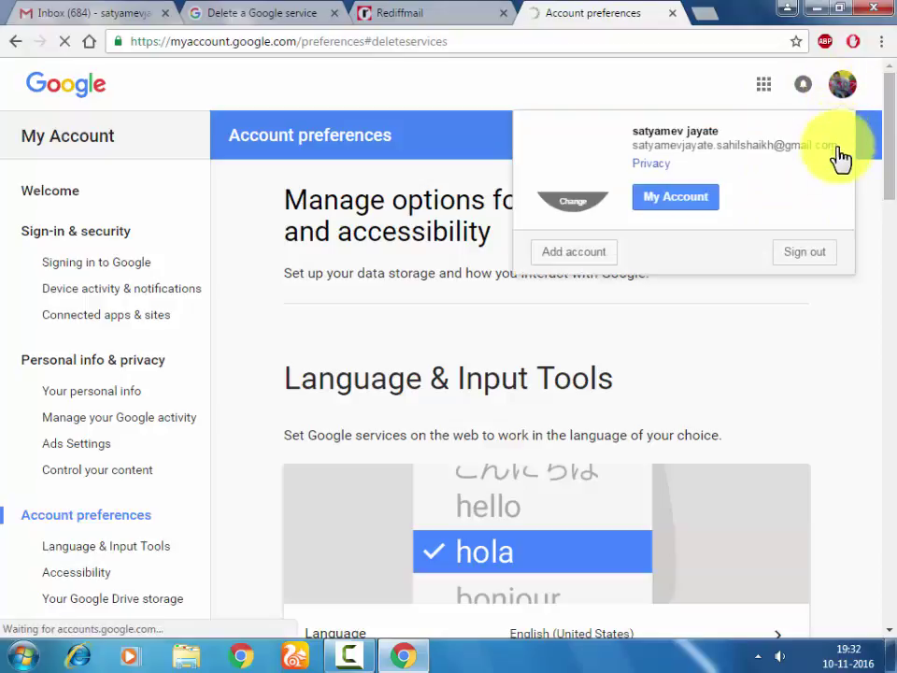
left_click(796, 254)
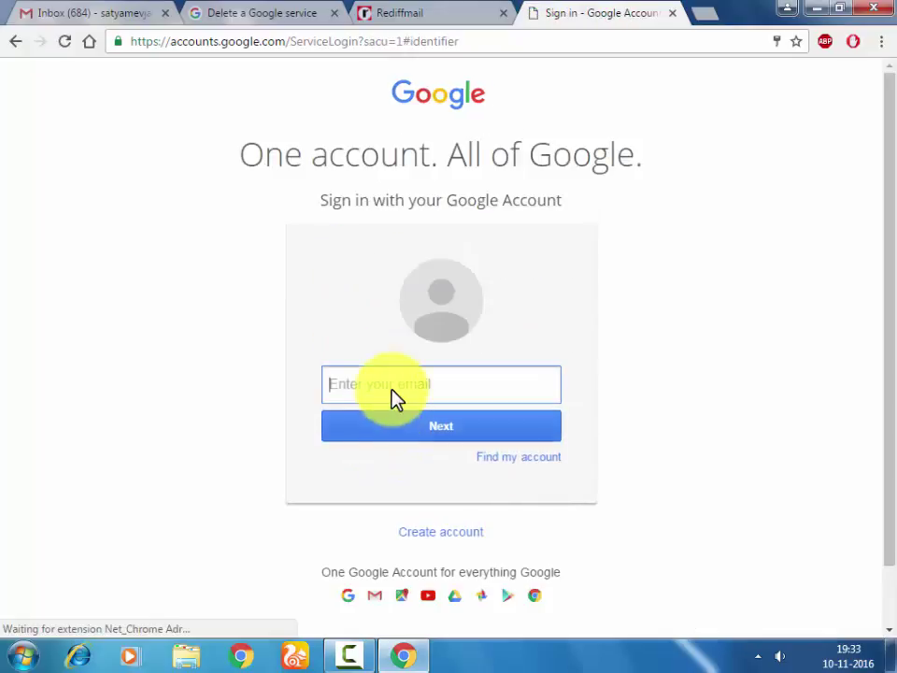
Sign back in with the saved email address and saved password.
left_click(394, 391)
left_click(647, 400)
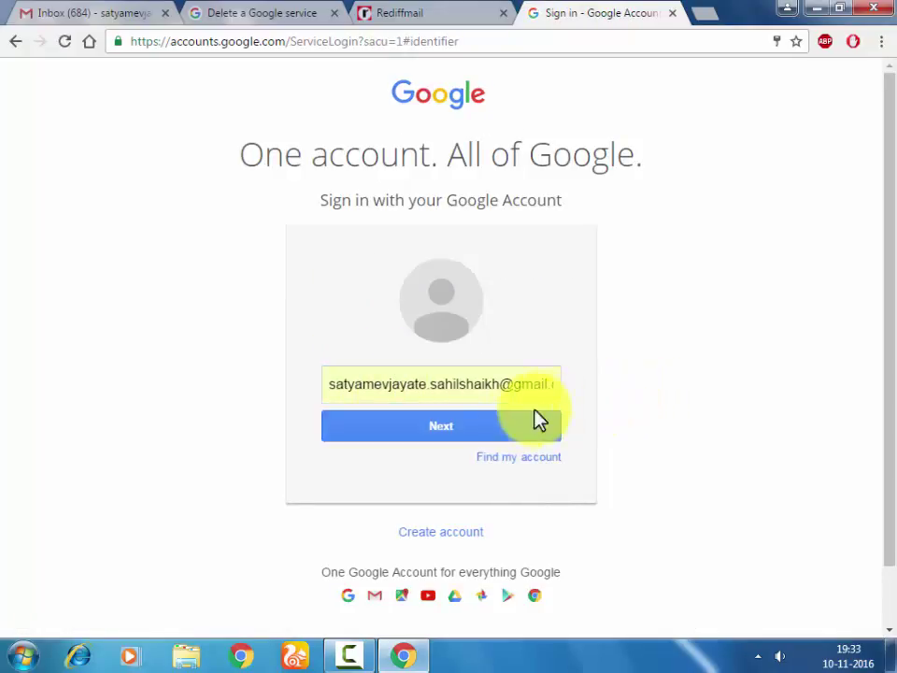
left_click(520, 435)
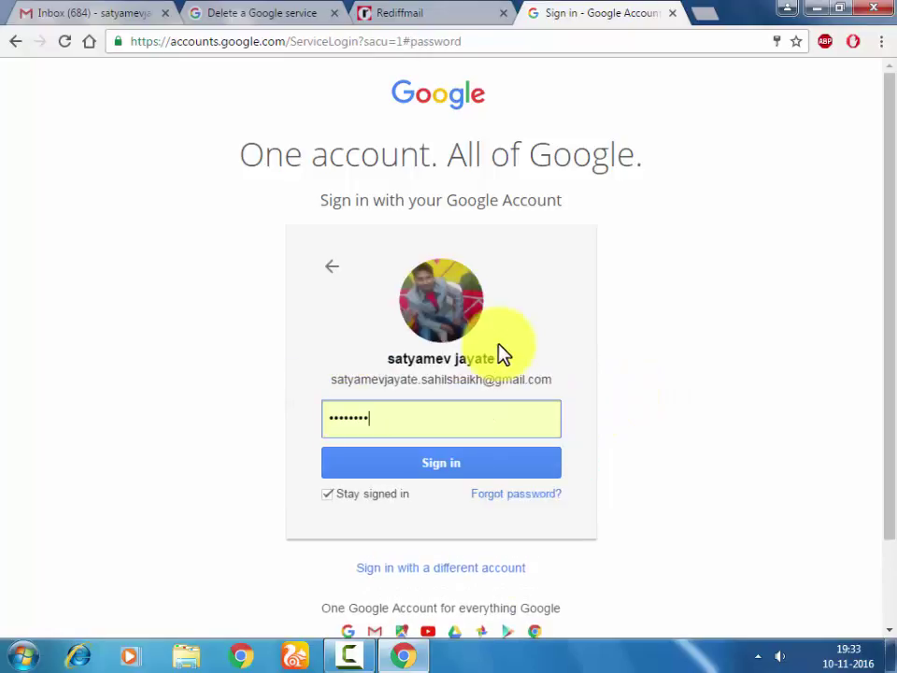
left_click(456, 462)
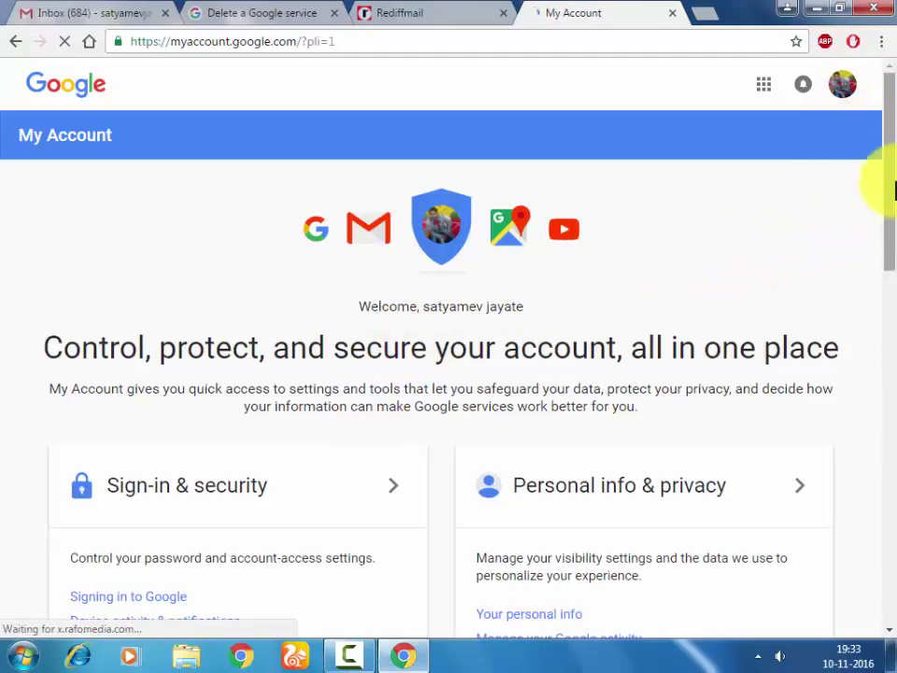
Go to Delete your account or services under Account preferences and choose Delete products.
scroll(892, 407, "down", 7)
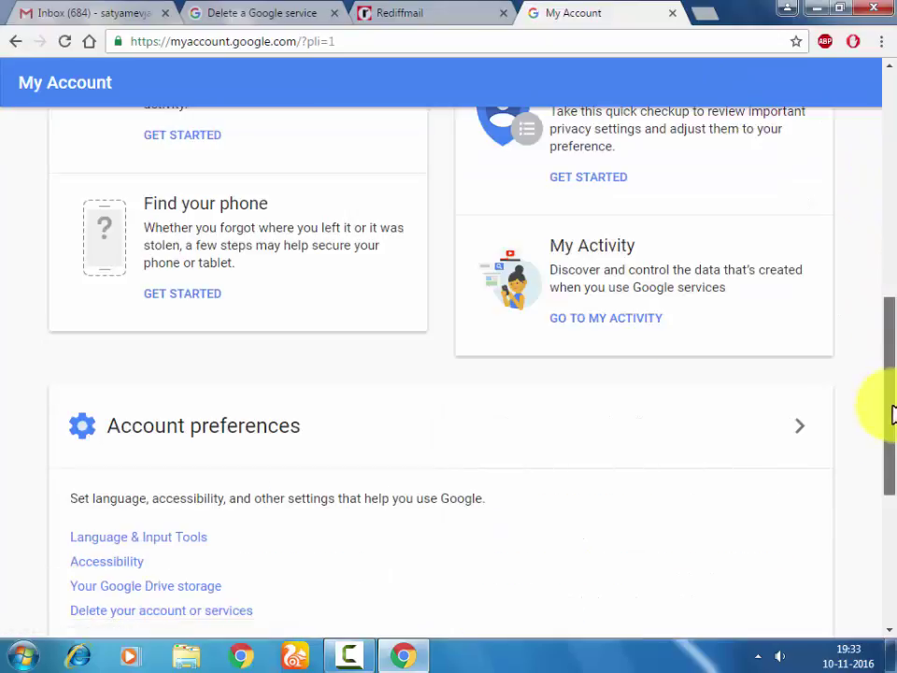
scroll(892, 448, "down", 2)
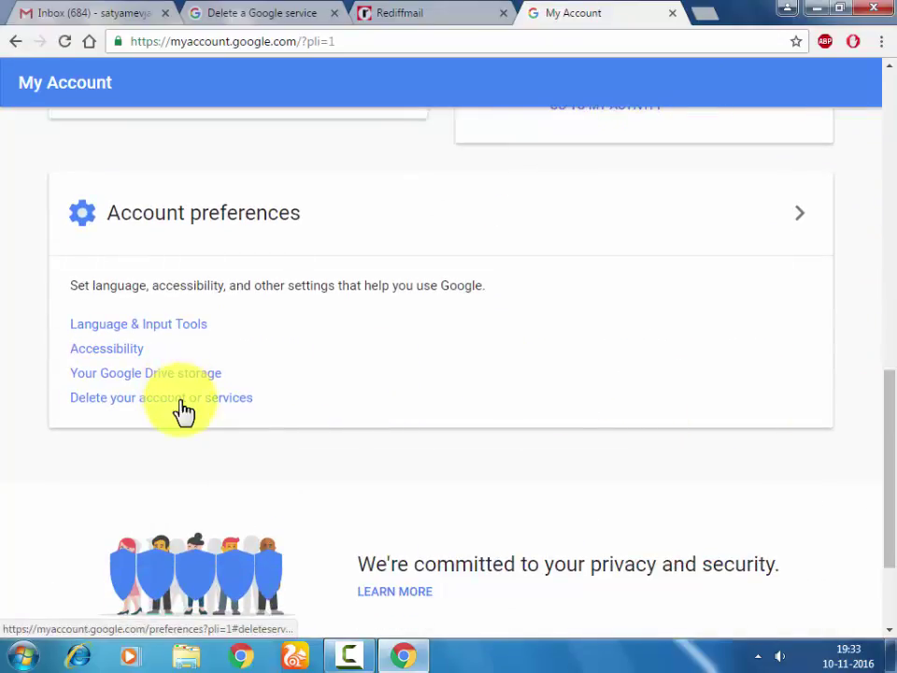
left_click(198, 393)
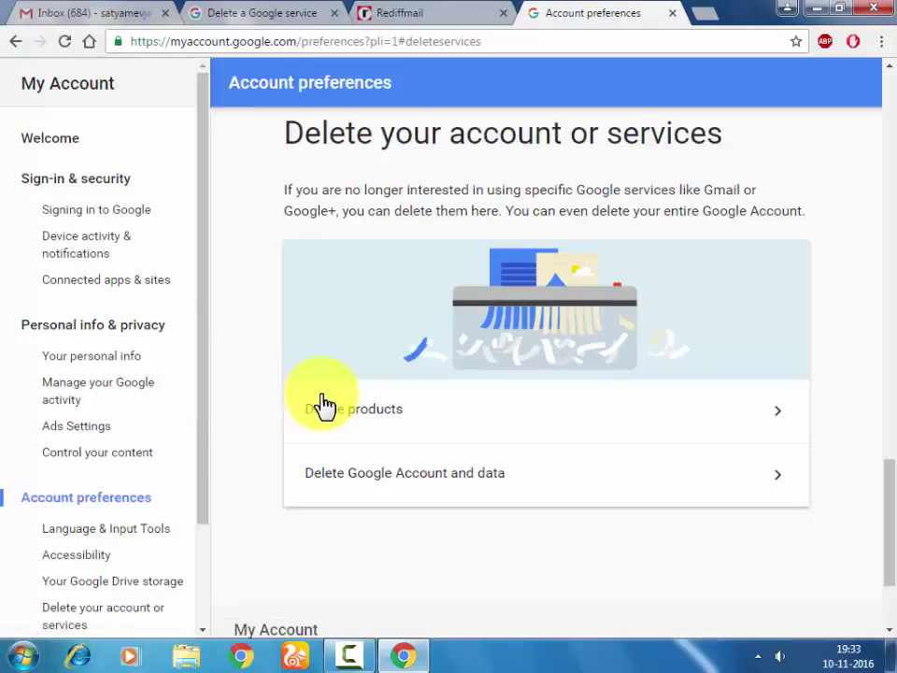
left_click(439, 432)
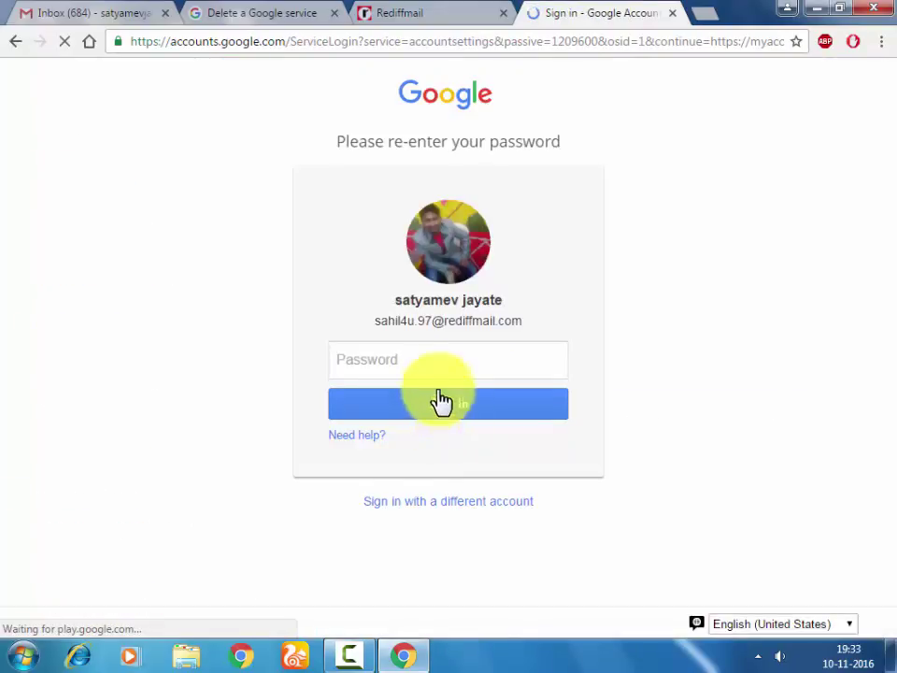
Re-enter the account password to confirm identity.
left_click(440, 369)
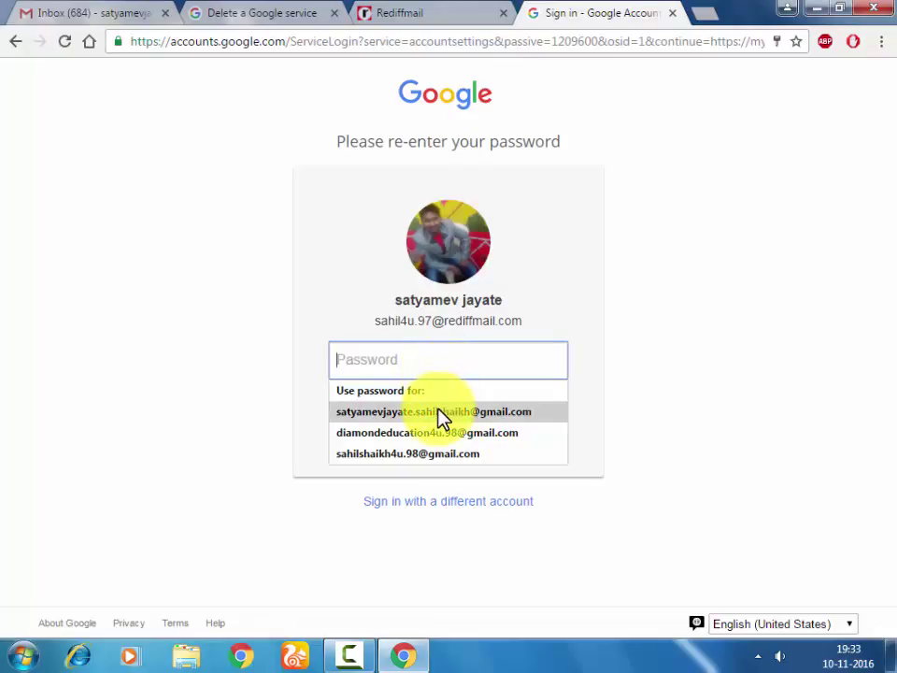
left_click(447, 413)
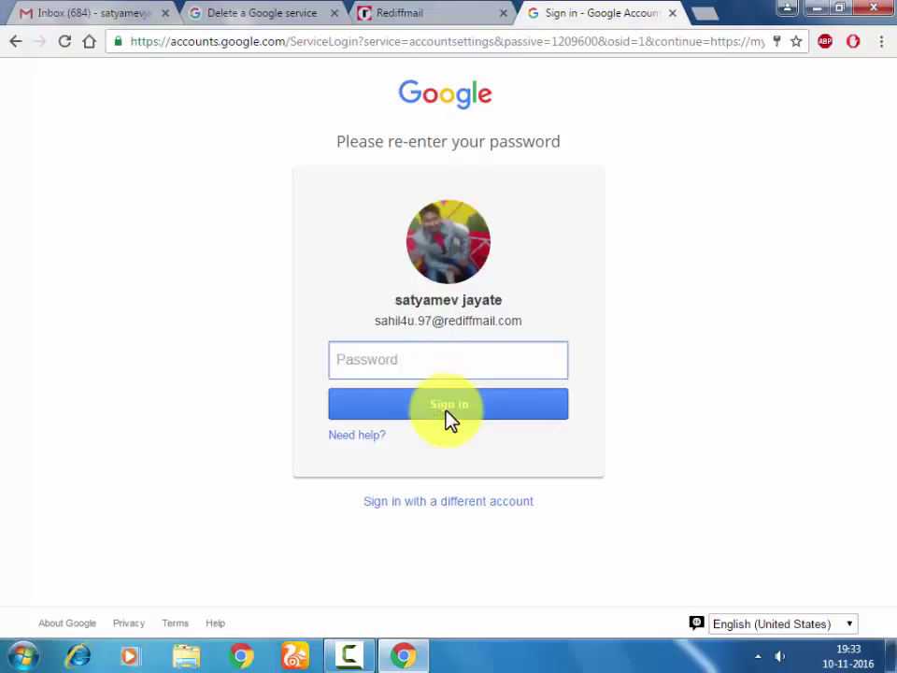
left_click(453, 352)
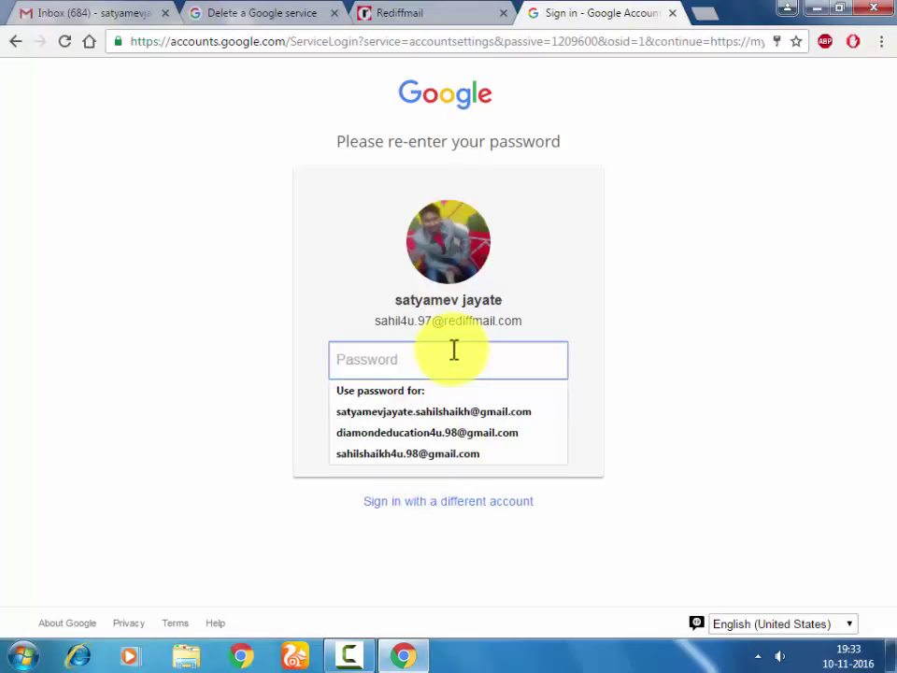
type("sa")
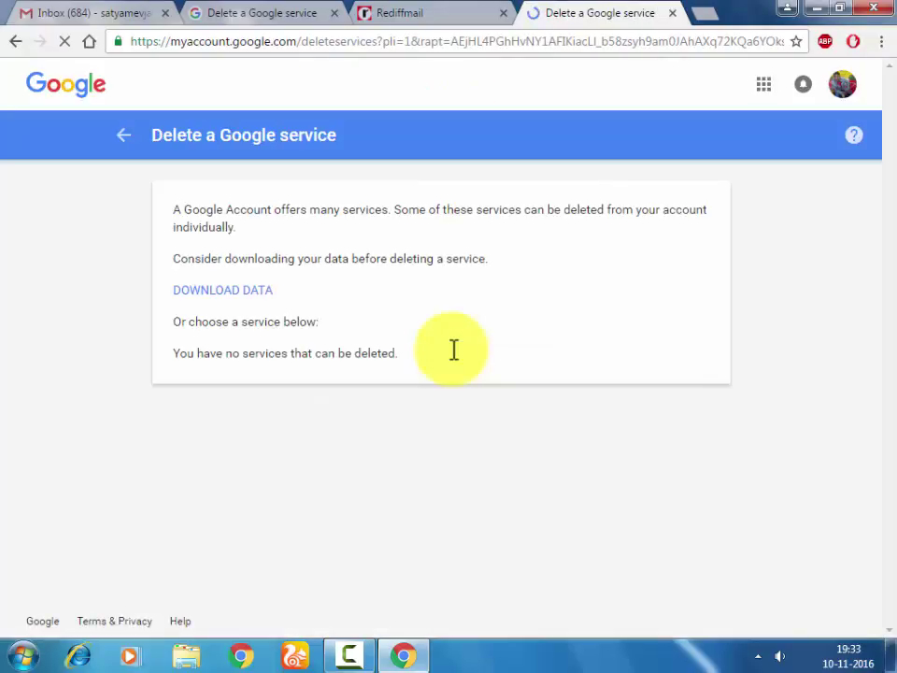
Dismiss the save-password offer and highlight the 'no services to delete' message.
left_click(680, 153)
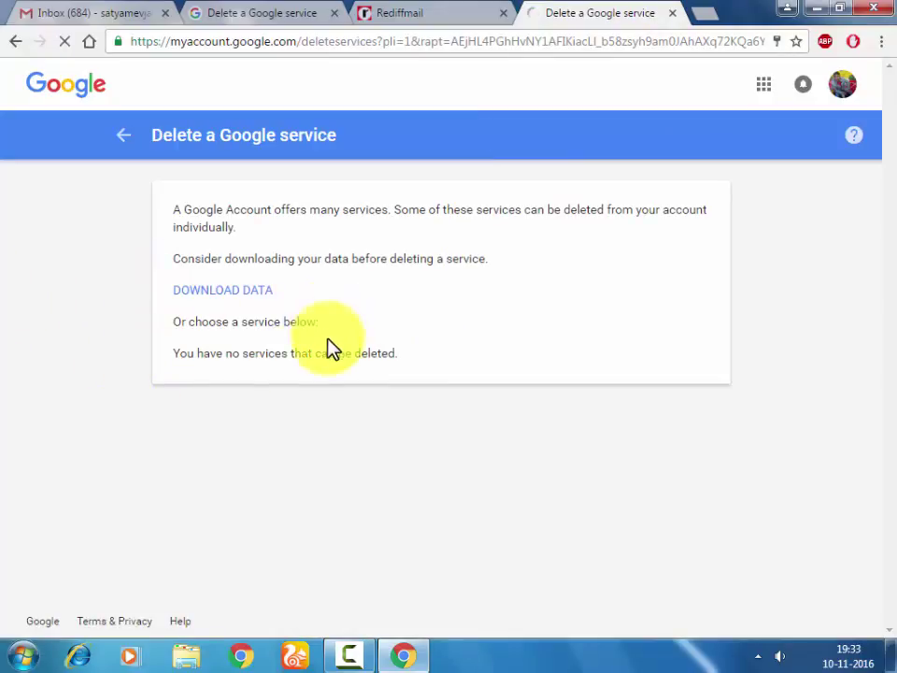
left_click_drag(197, 354, 406, 363)
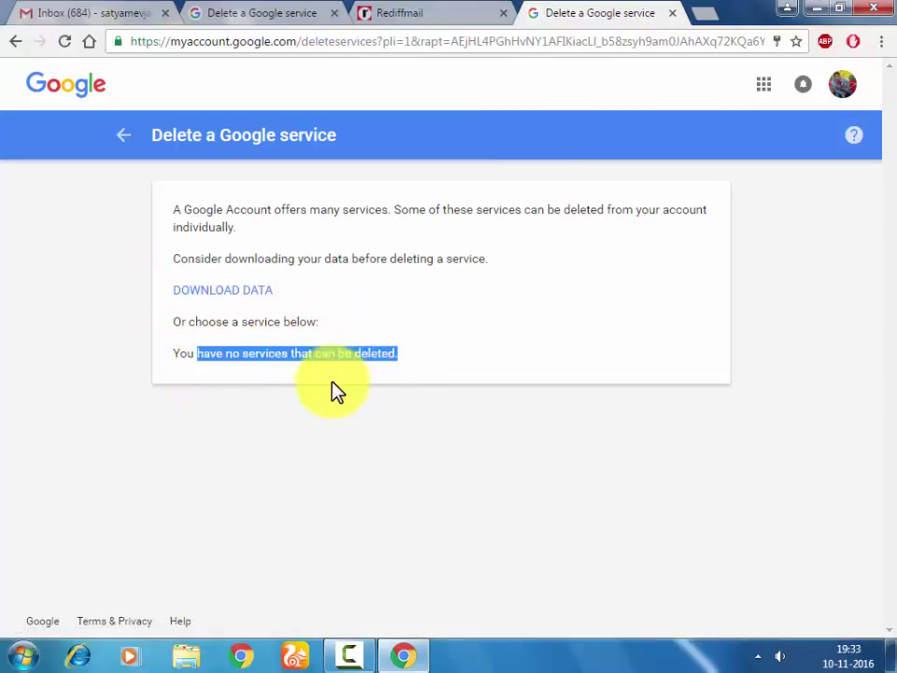
left_click(195, 345)
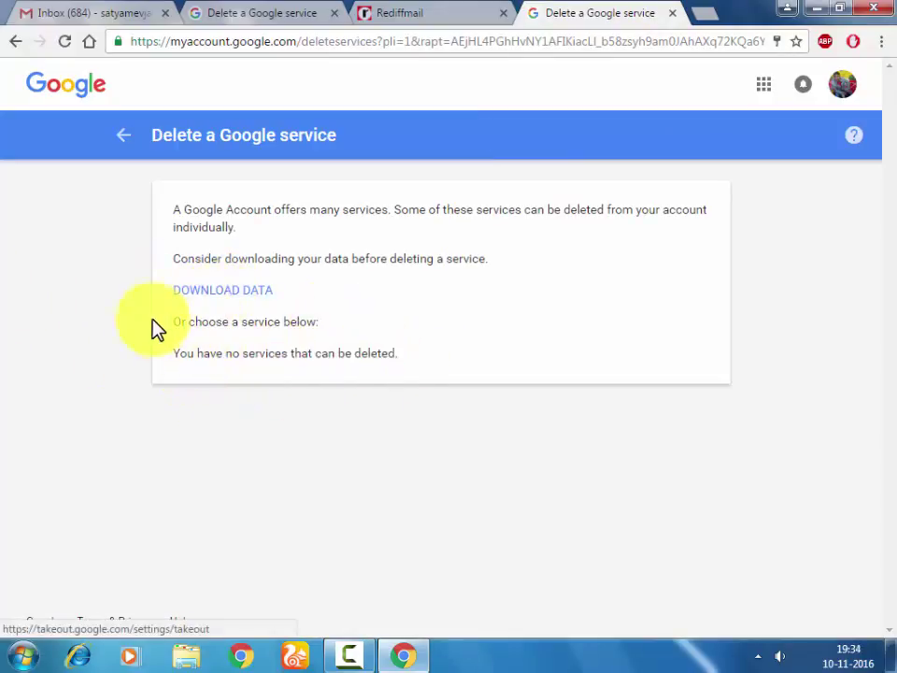
left_click_drag(154, 326, 321, 361)
left_click(248, 320)
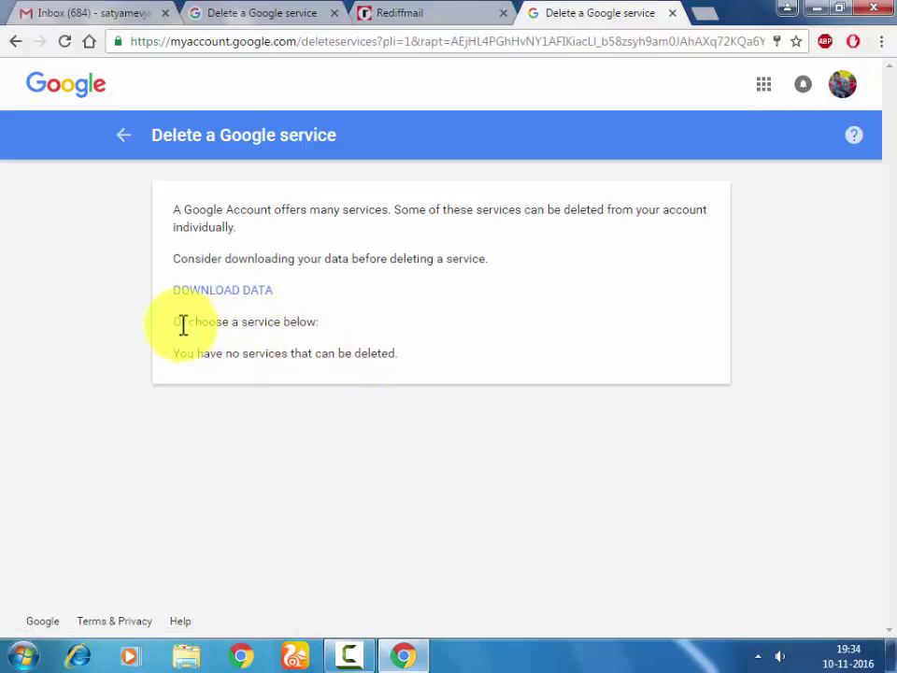
left_click_drag(182, 323, 320, 333)
Clear the highlight and show the account summary with its Rediffmail address.
left_click(256, 353)
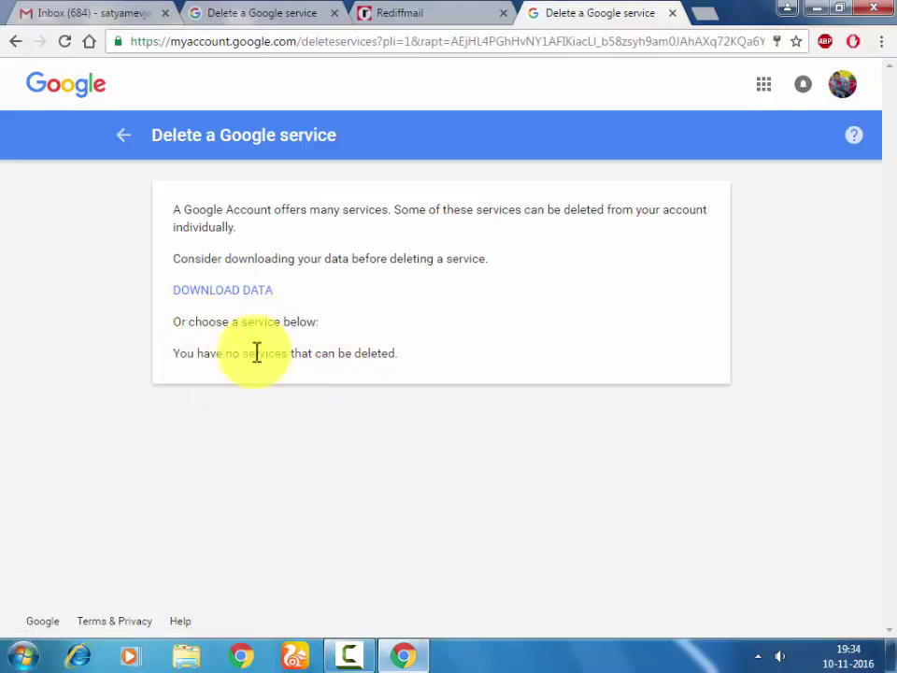
left_click(846, 93)
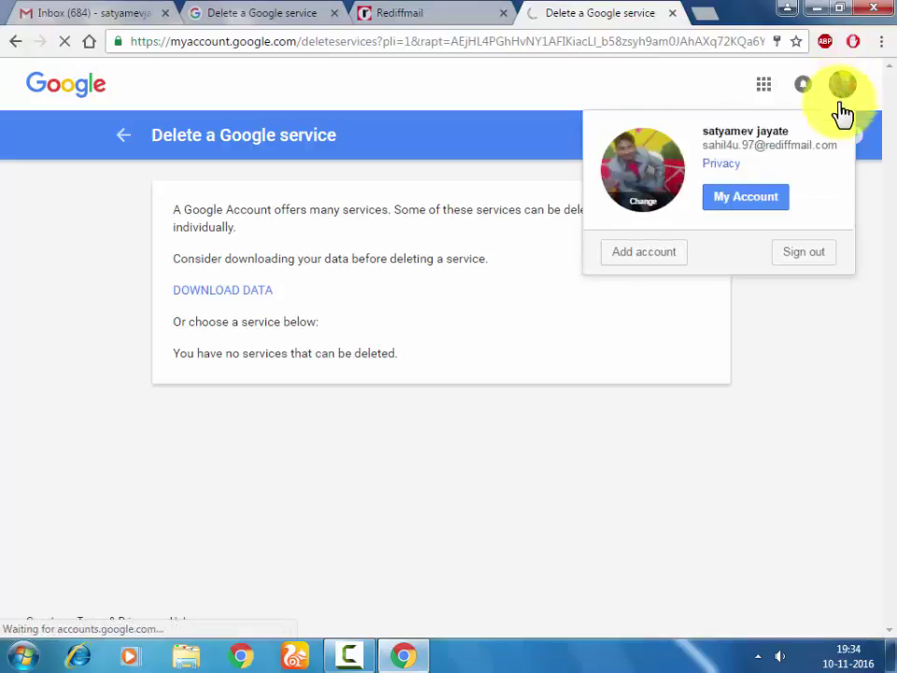
mouse_move(800, 253)
left_mouse_down()
mouse_move(492, 282)
mouse_move(757, 238)
left_mouse_up()
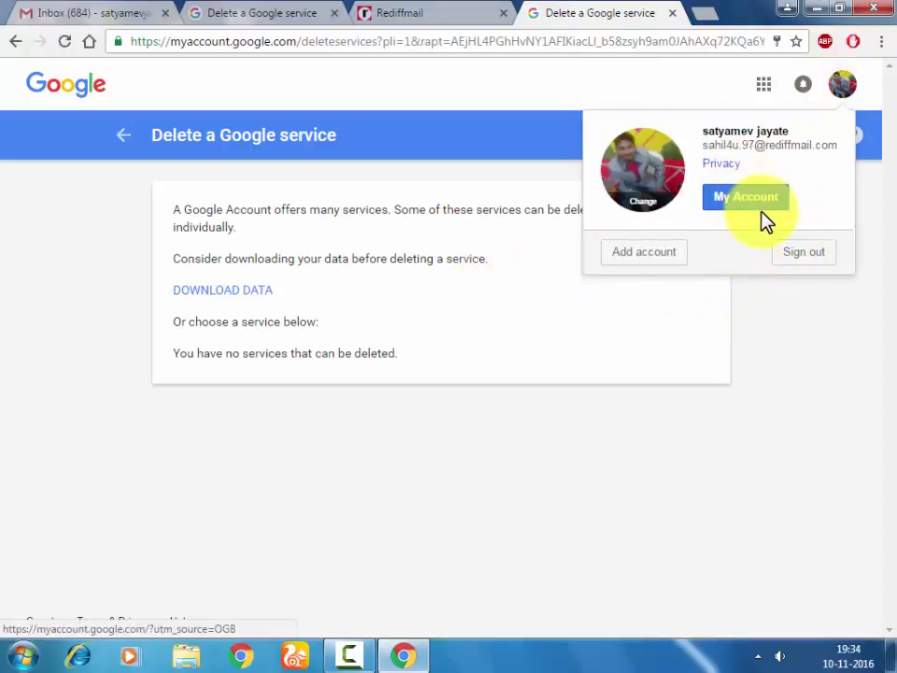
From My Account home, go to Delete your account or services, then Delete Google Account and data.
left_click(761, 211)
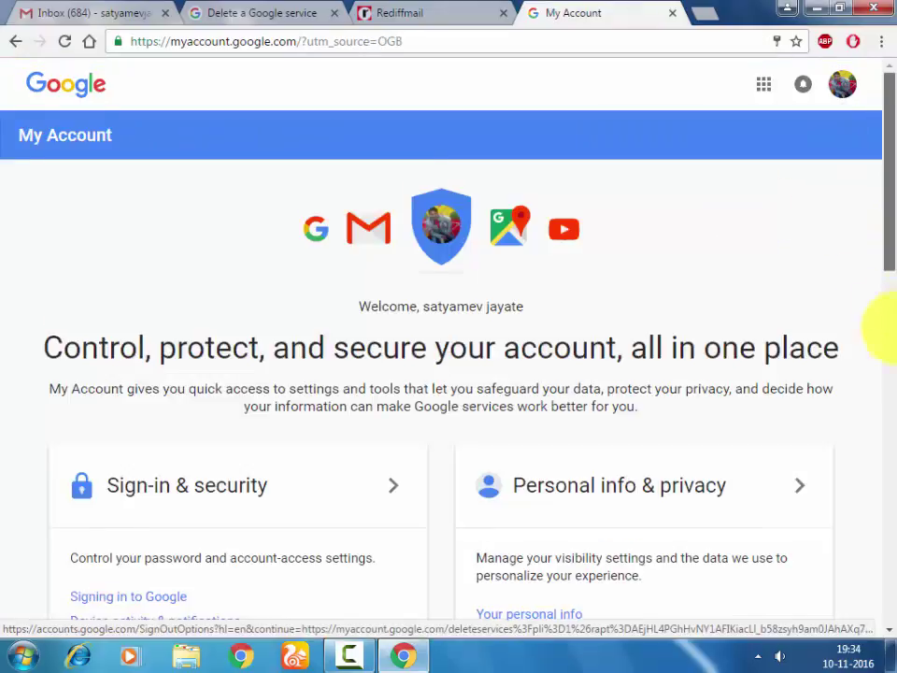
scroll(888, 346, "down", 4)
left_click_drag(888, 360, 884, 481)
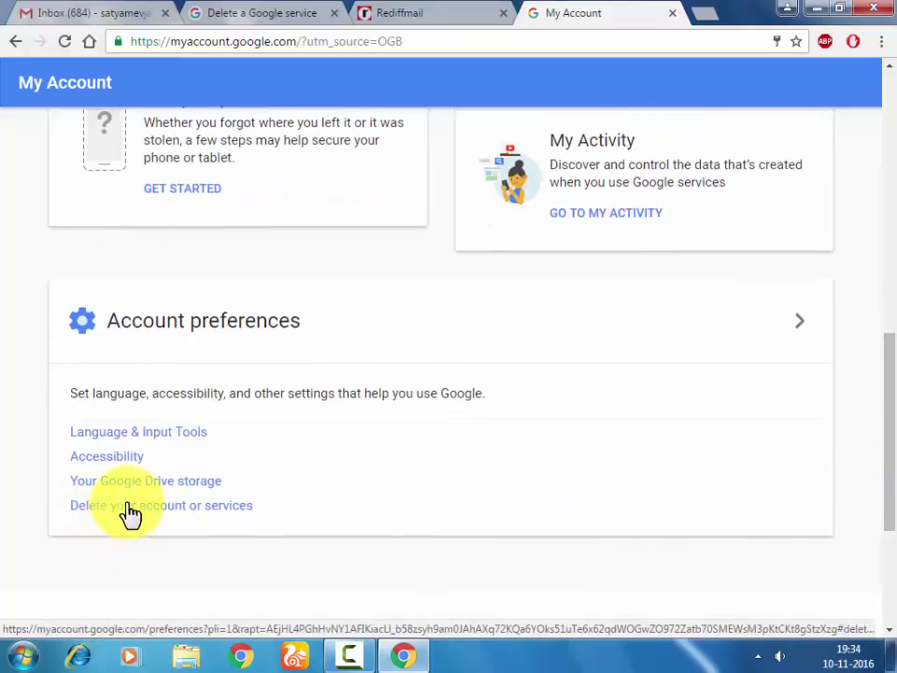
left_click(128, 514)
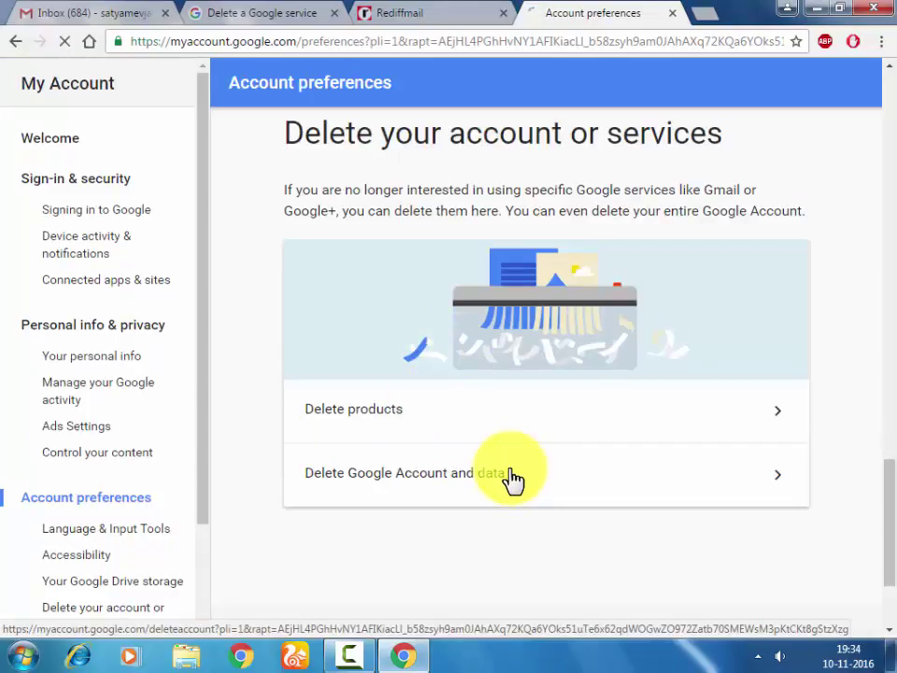
left_click(513, 476)
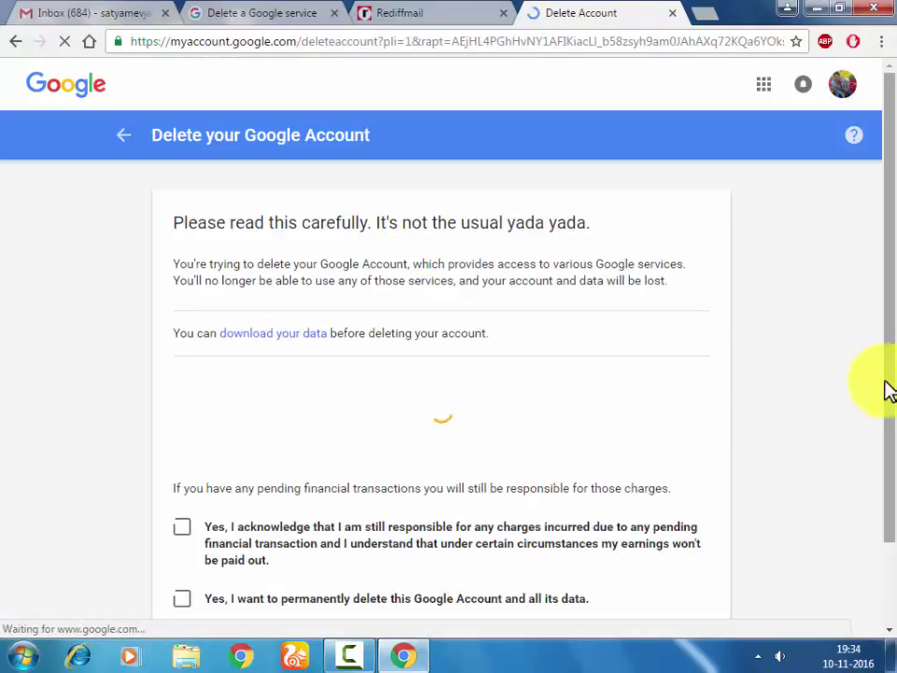
Tick the pending-charges and permanent-deletion acknowledgements, then confirm Delete Account.
scroll(887, 402, "down", 2)
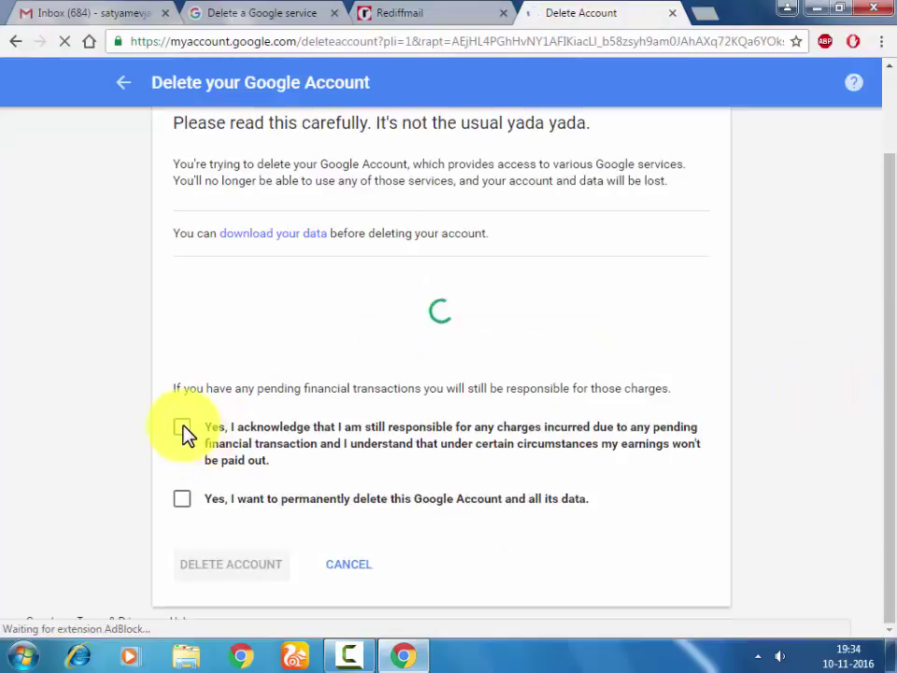
left_click(182, 430)
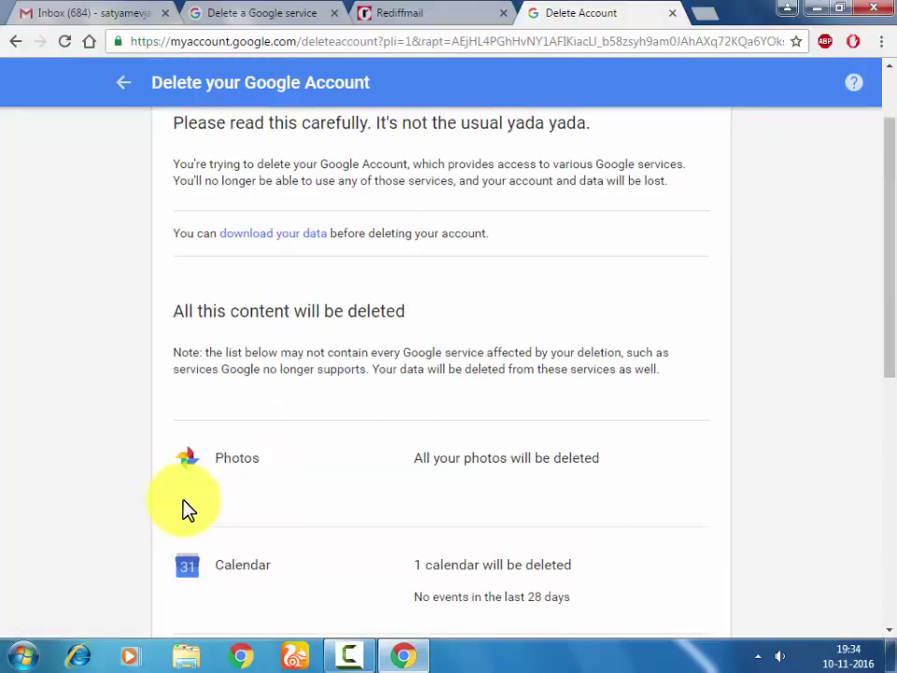
left_click(348, 656)
left_click(348, 657)
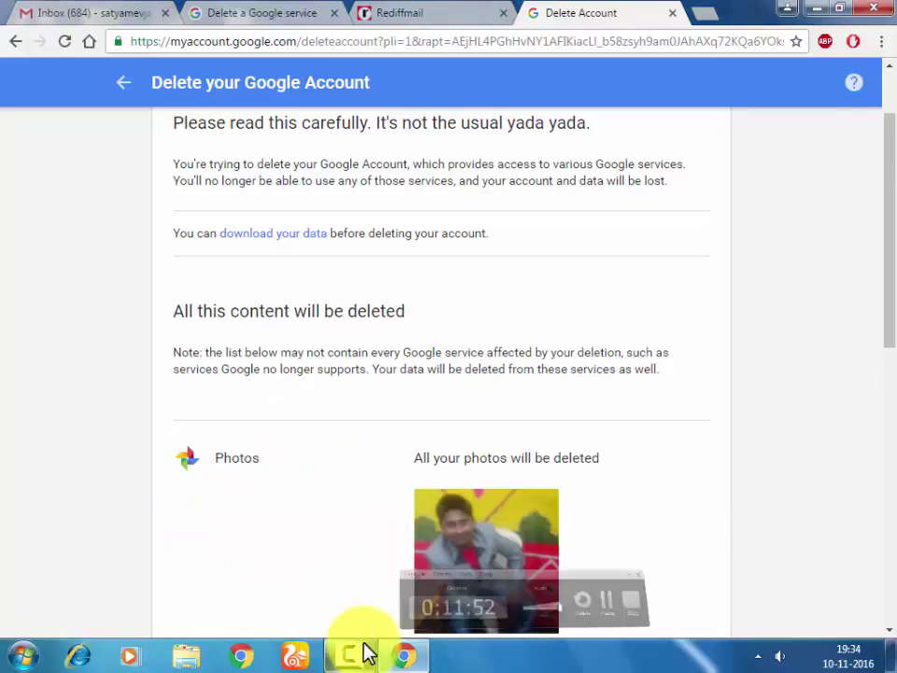
scroll(888, 435, "down", 3)
left_click_drag(893, 447, 893, 589)
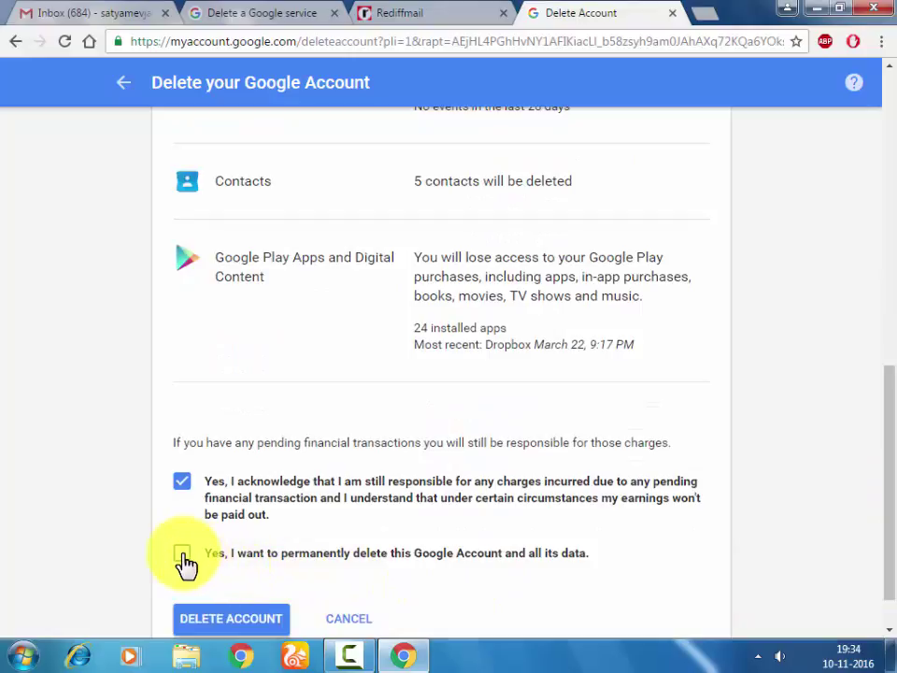
left_click(183, 554)
left_click_drag(884, 481, 883, 510)
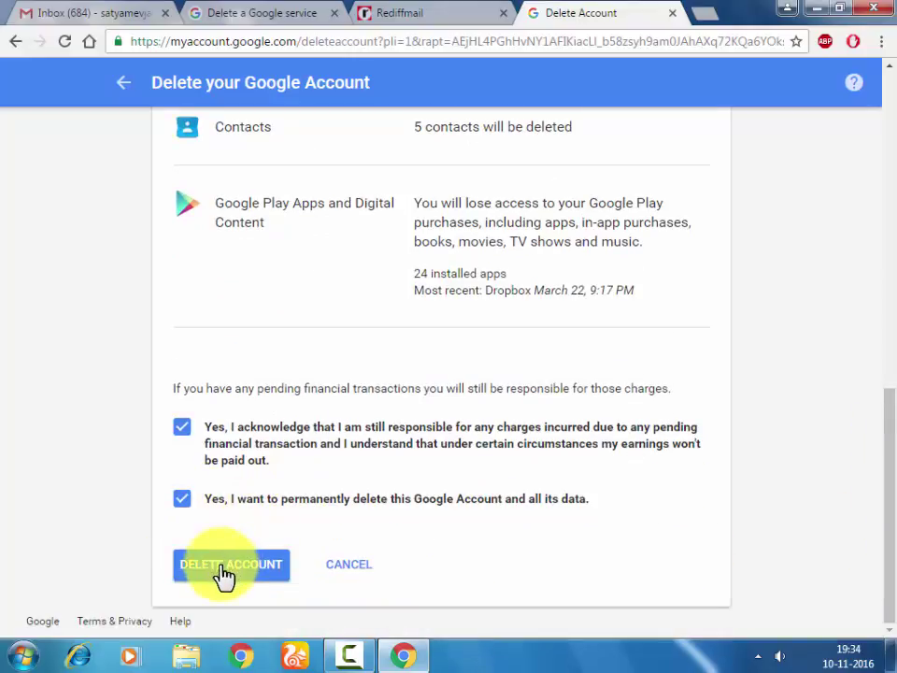
left_click(220, 567)
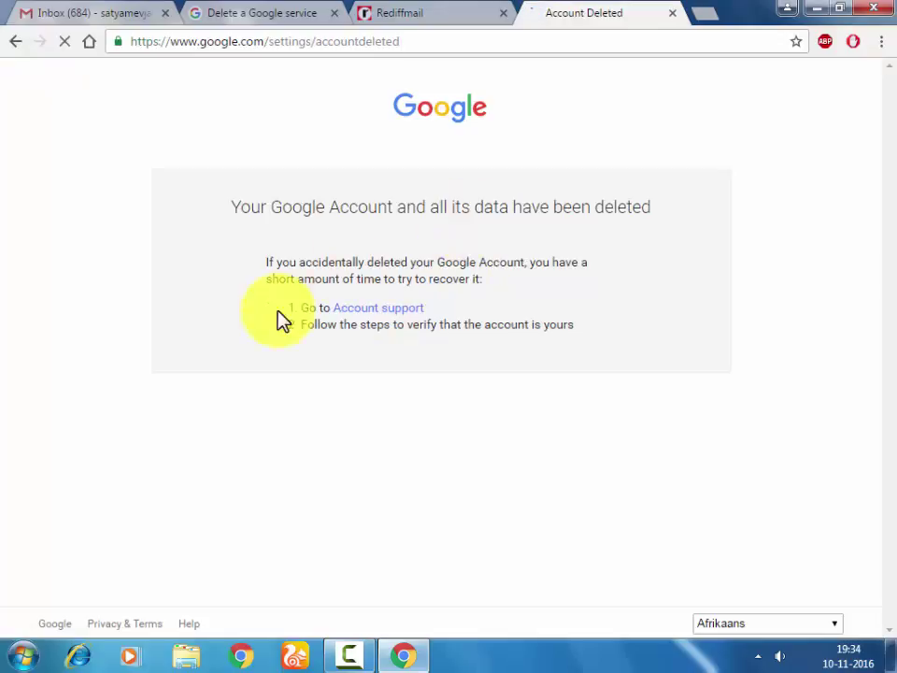
Highlight the account-deleted confirmation message and its 'deleted' heading.
left_click(558, 15)
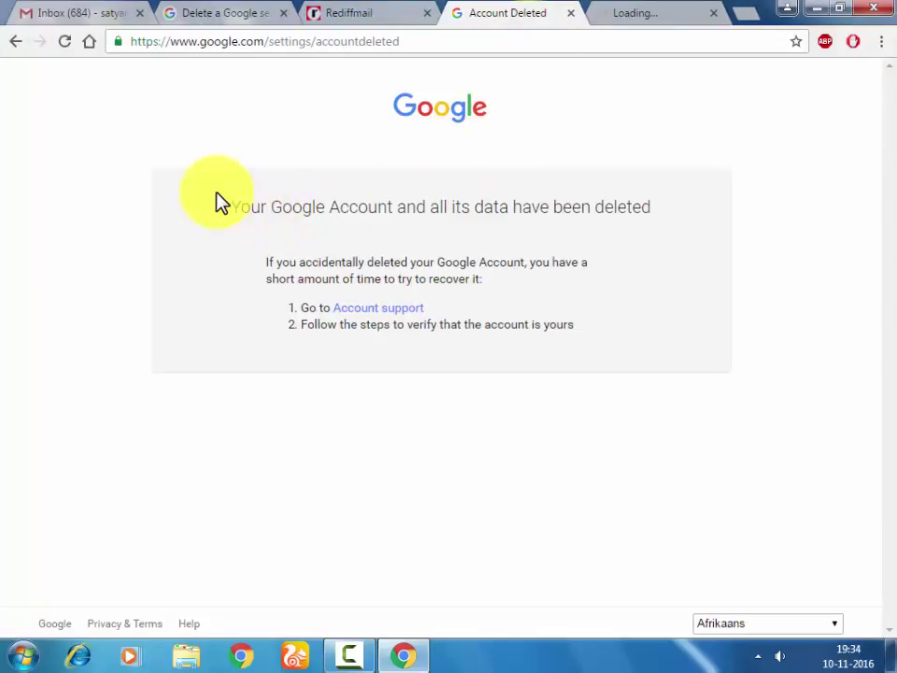
left_click_drag(240, 208, 502, 230)
left_click(526, 232)
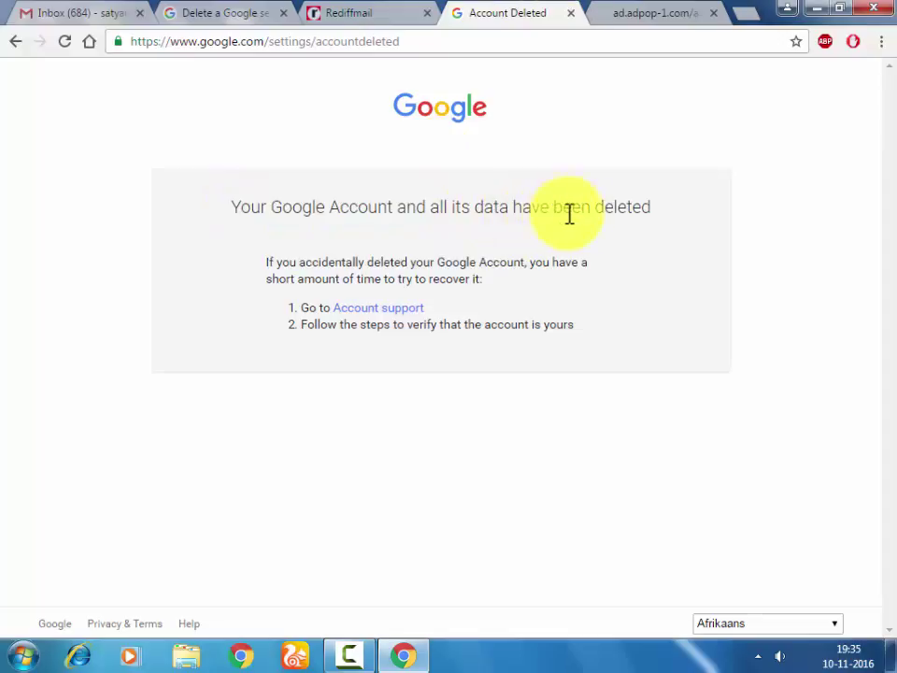
left_click_drag(569, 214, 655, 212)
left_click(645, 16)
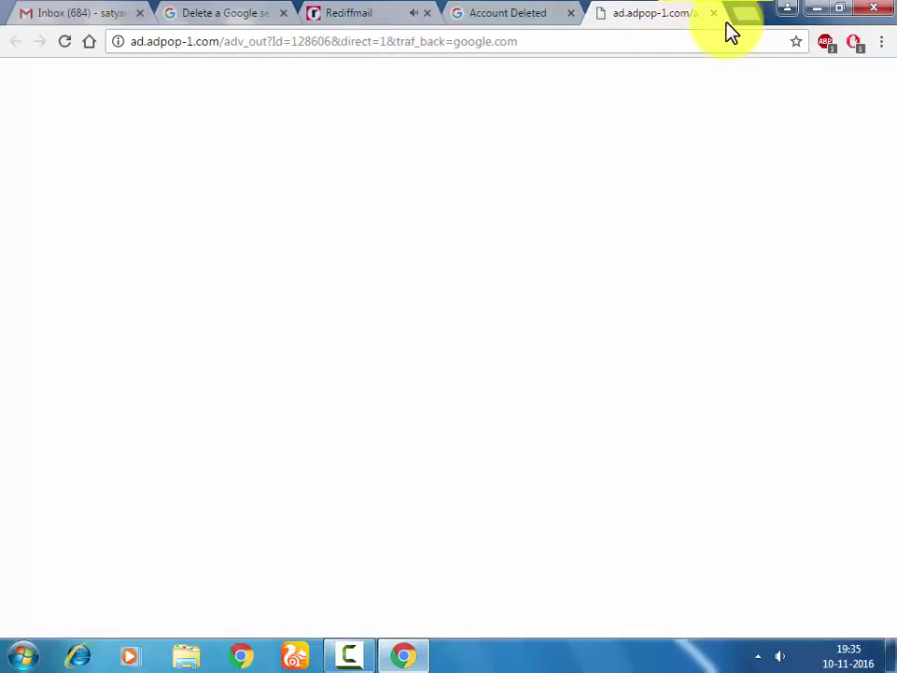
left_click(540, 16)
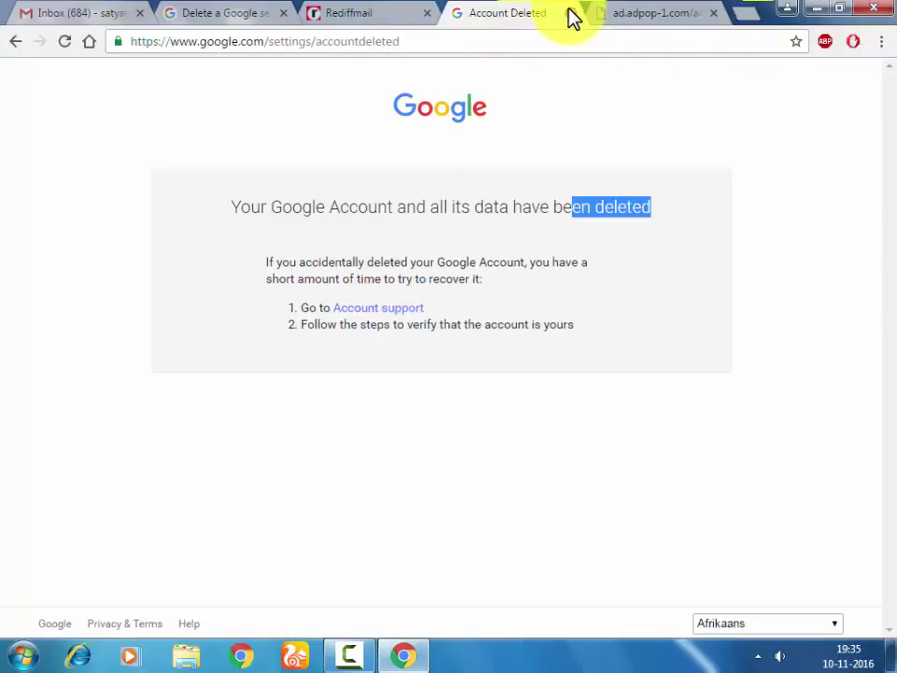
Close the account-deleted, ad, Rediffmail and Delete a Google service tabs, then return to the Gmail inbox.
left_click(570, 13)
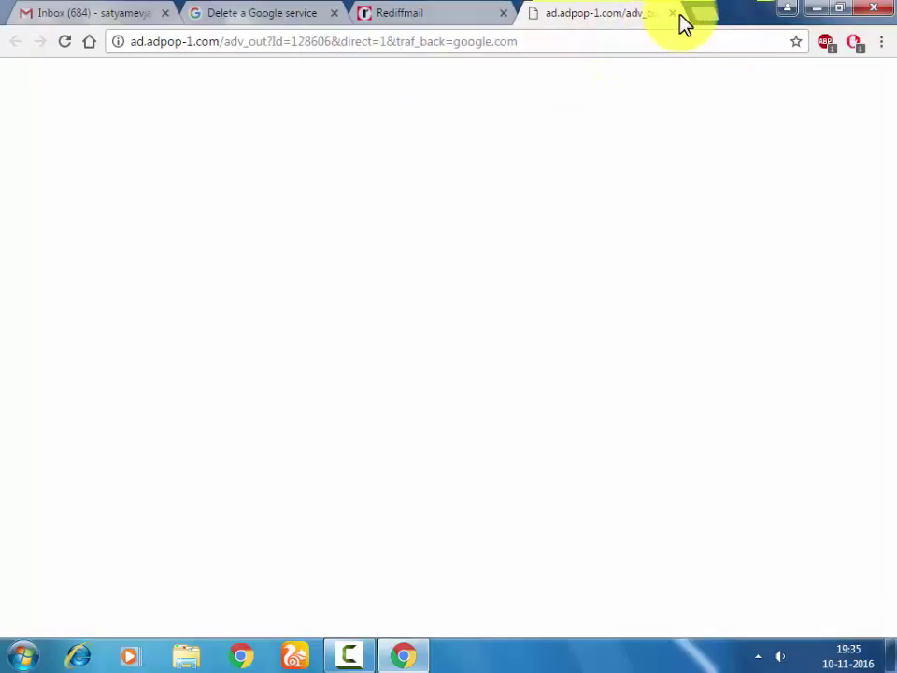
left_click(673, 13)
left_click(541, 14)
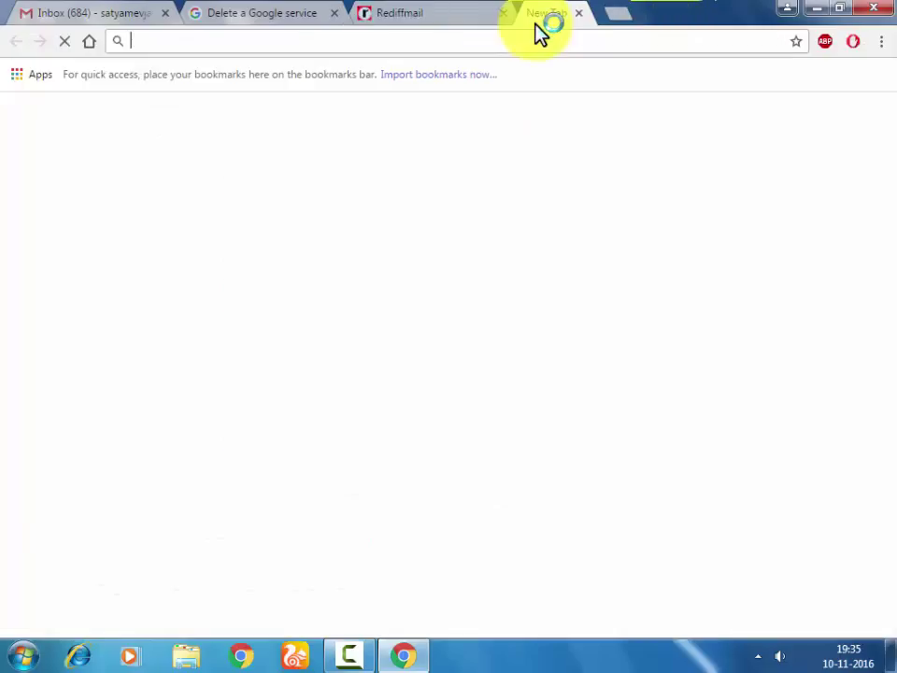
left_click(503, 14)
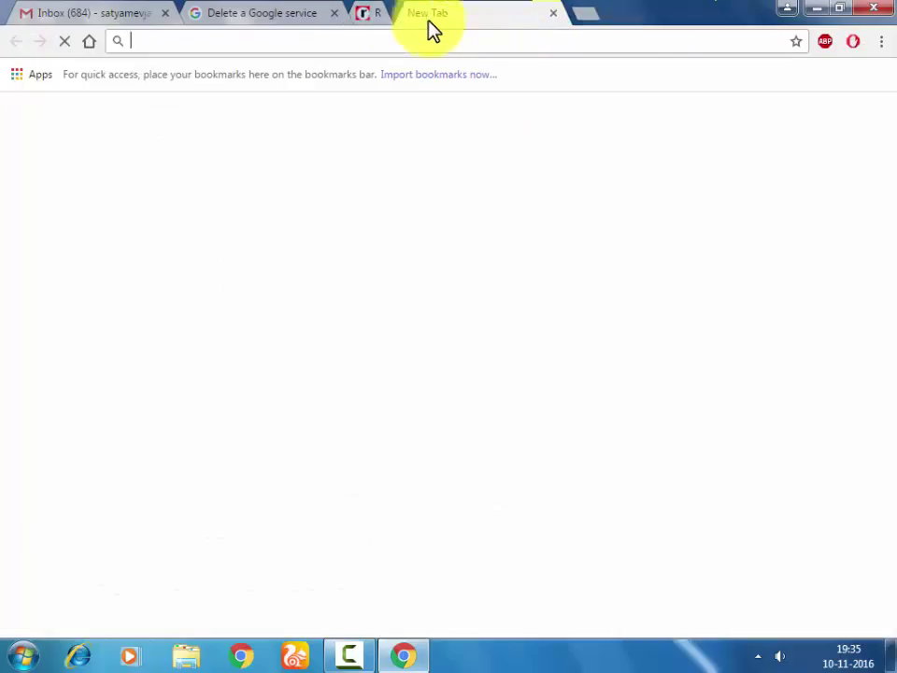
left_click(335, 13)
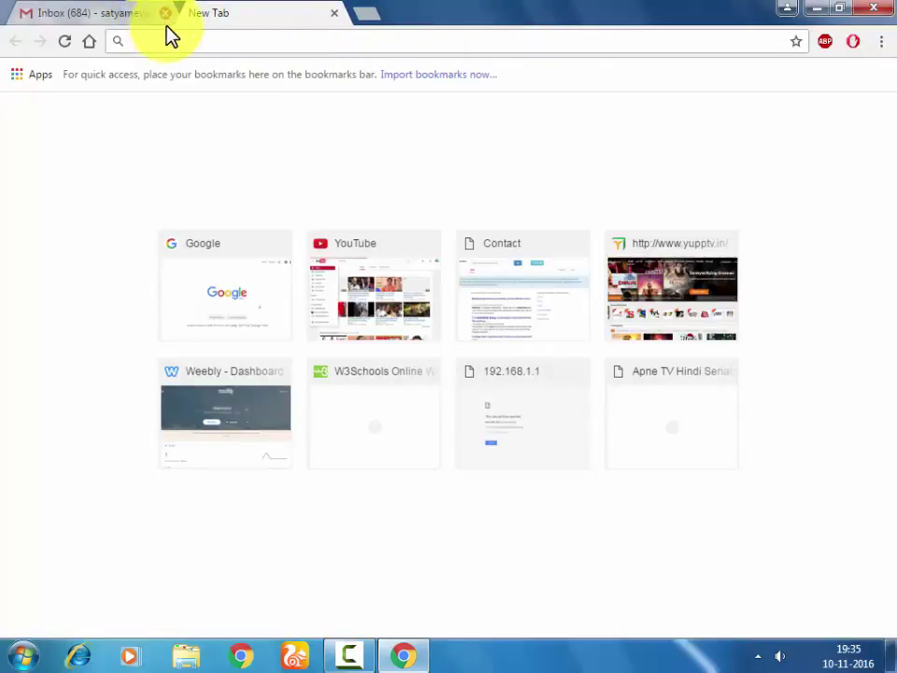
left_click(154, 14)
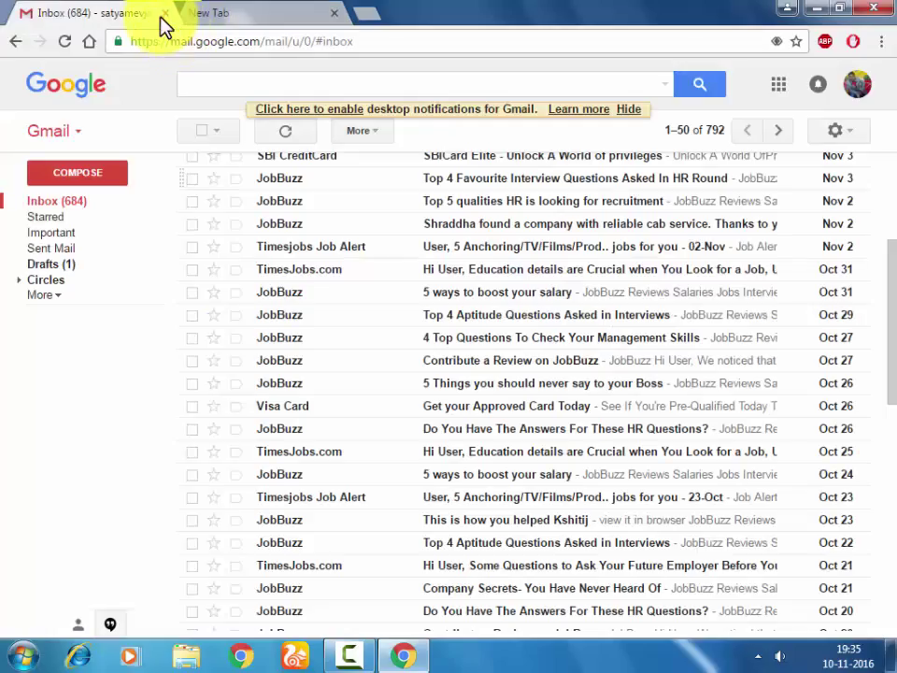
Open Gmail from search and try signing in with the deleted address, which Google no longer recognizes.
left_click(165, 14)
left_click(165, 14)
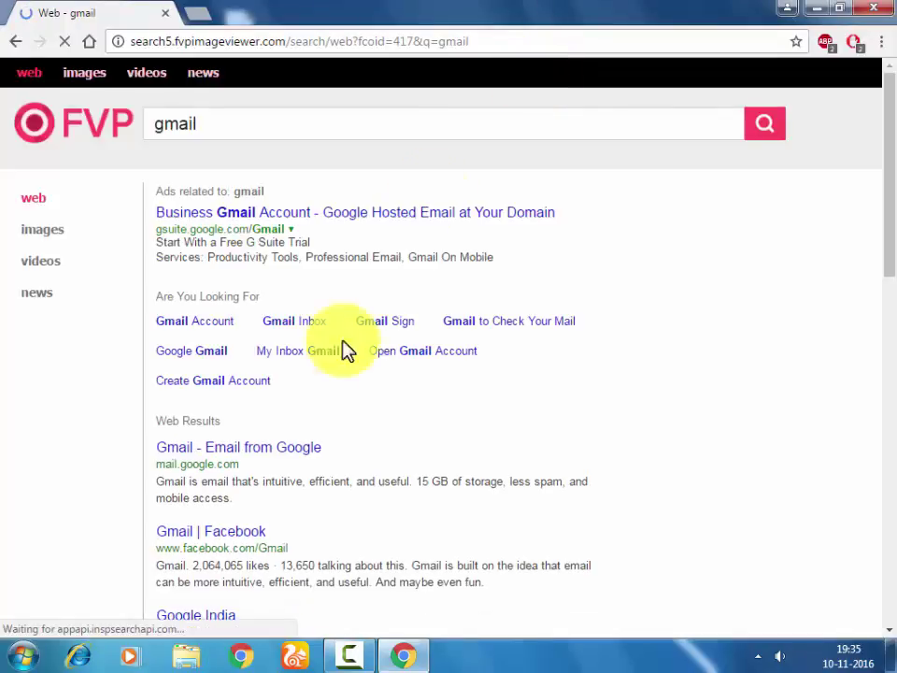
left_click(252, 453)
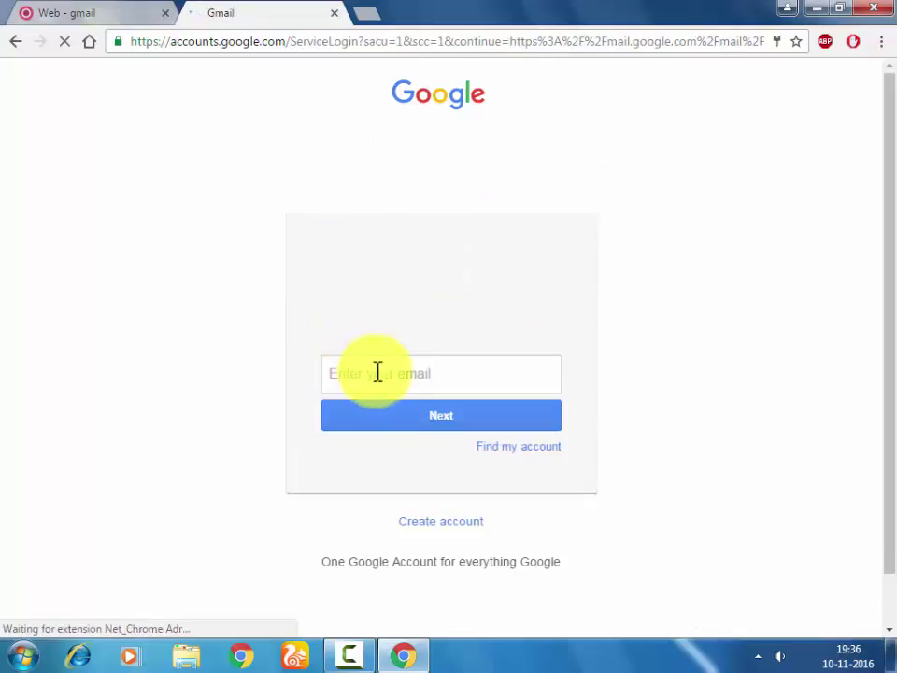
left_click(394, 386)
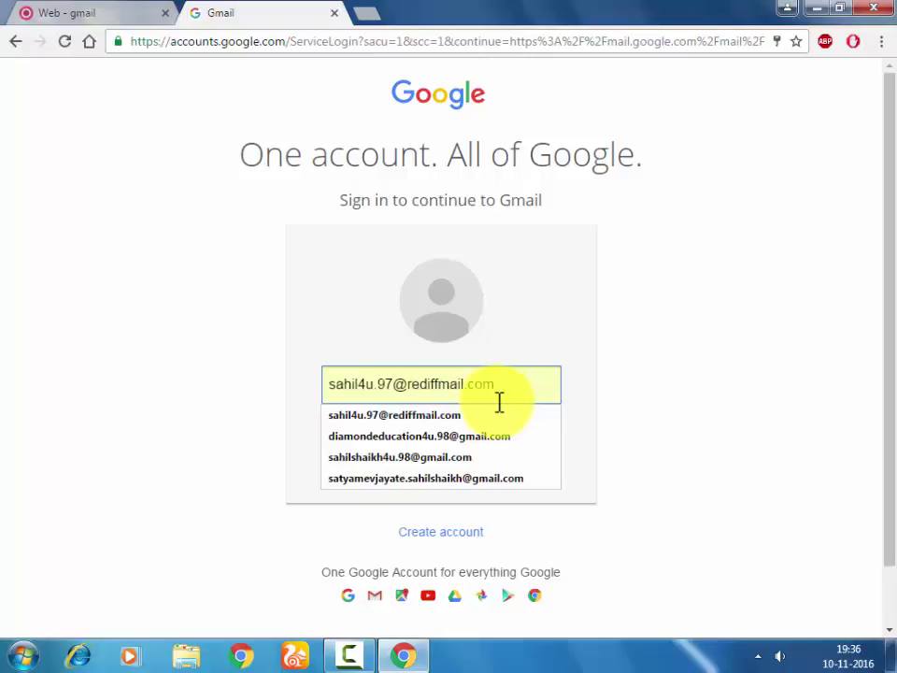
triple_click(500, 402)
type("sa")
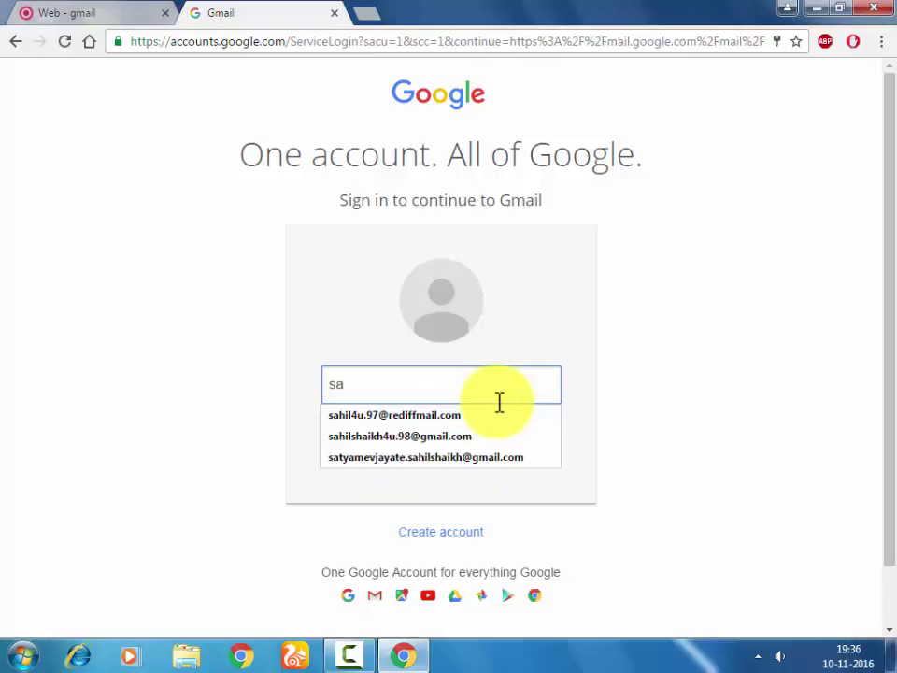
key("Down")
key("Down")
key("Down")
key("Return")
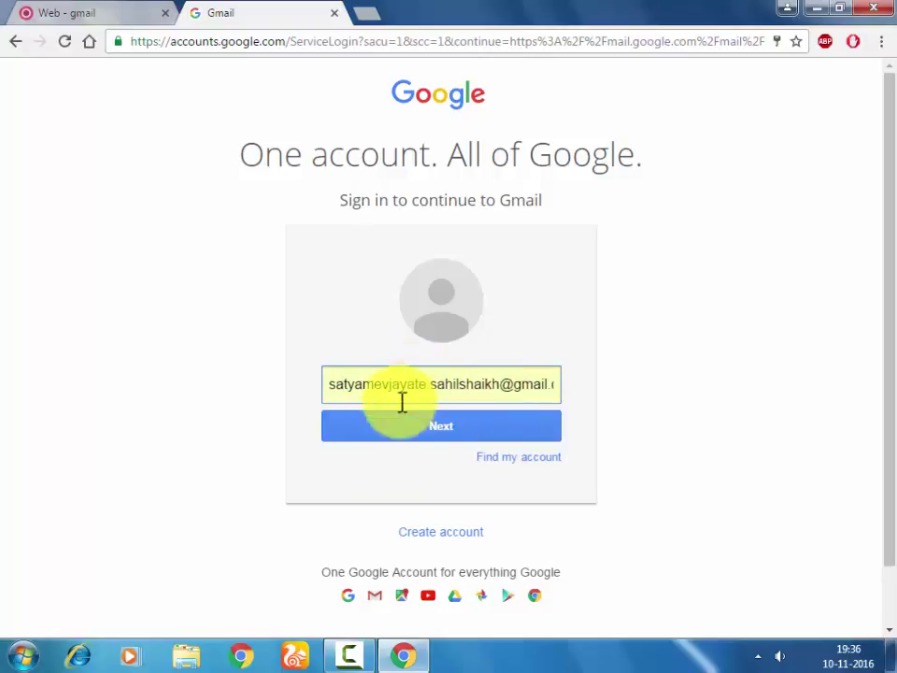
left_click(418, 426)
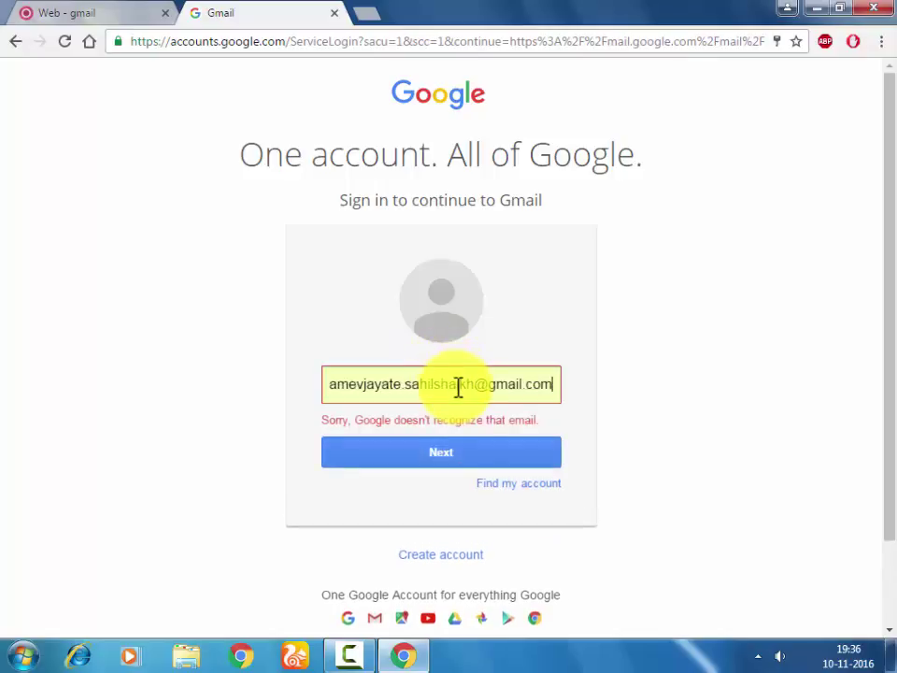